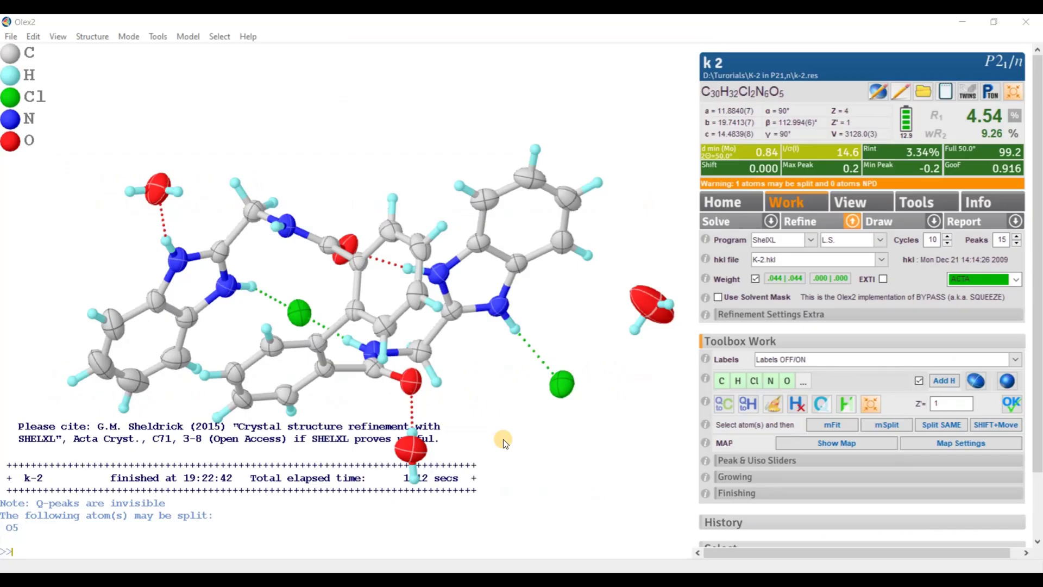
- View the Fobs vs Fcalc plot of the refined k-2 structure and close it
{"action": "left_click_drag", "start_coordinate": [503, 439], "coordinate": [490, 458]}
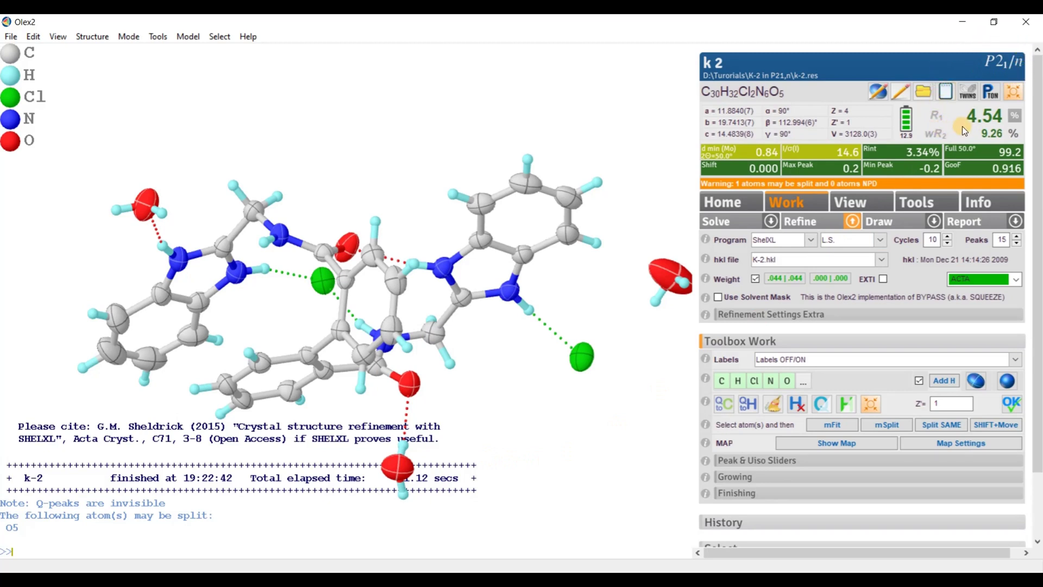
{"action": "left_click", "coordinate": [994, 118]}
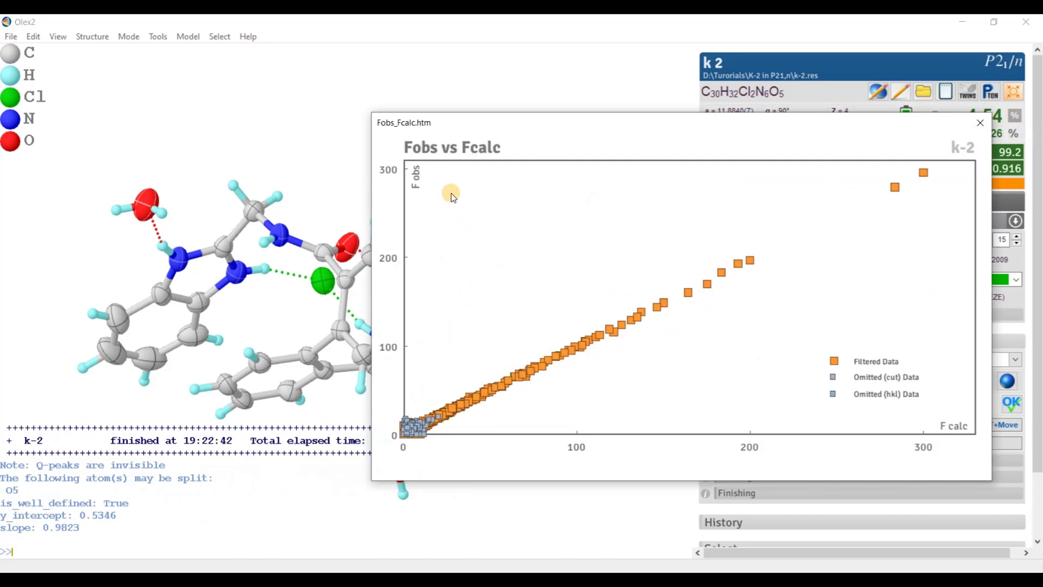
{"action": "left_click", "coordinate": [981, 121]}
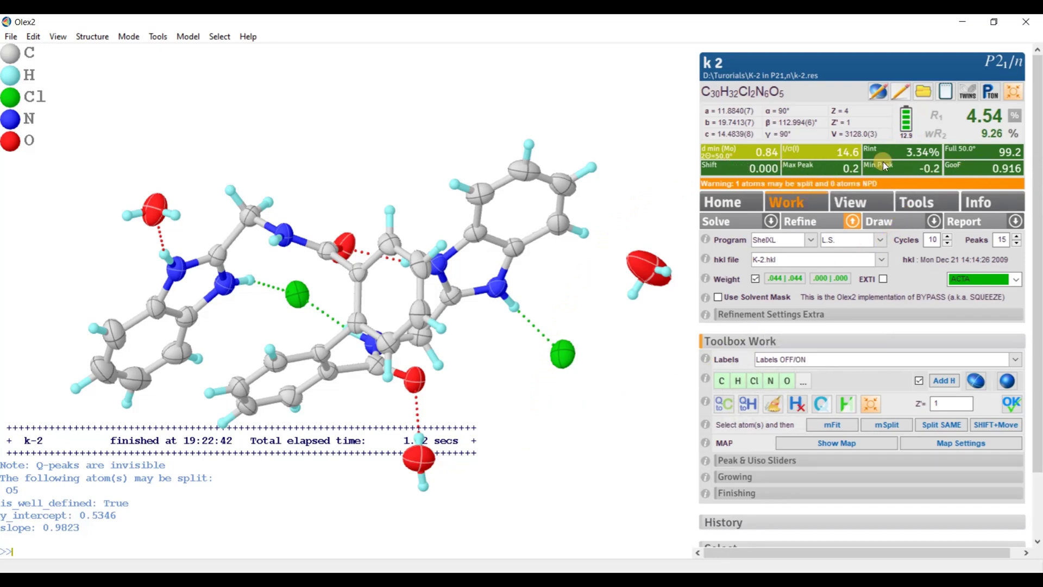
{"action": "mouse_move", "coordinate": [617, 305]}
{"action": "left_mouse_down"}
{"action": "mouse_move", "coordinate": [592, 298]}
{"action": "mouse_move", "coordinate": [601, 285]}
{"action": "mouse_move", "coordinate": [602, 296]}
{"action": "left_mouse_up"}
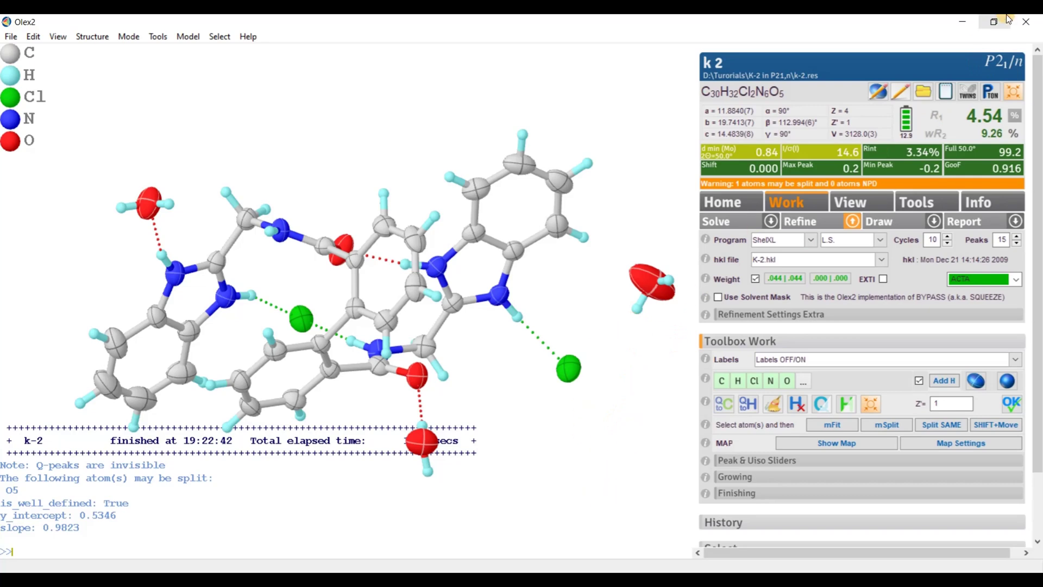
- Switch to WinGX and start a project from the k-2 INS file in the desktop folder "K-2 in P21,n"
{"action": "left_click", "coordinate": [965, 24]}
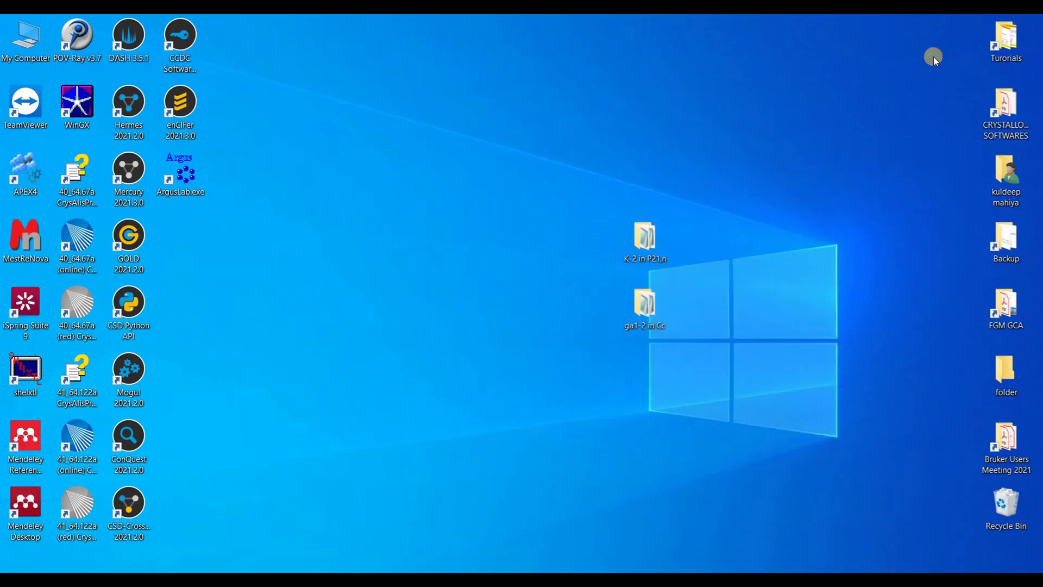
{"action": "left_click", "coordinate": [772, 553]}
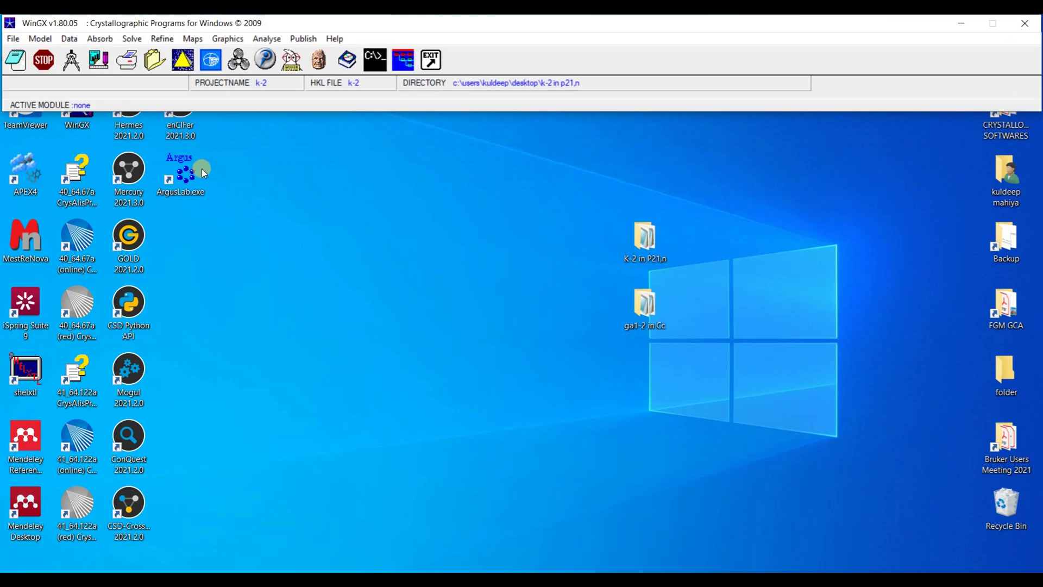
{"action": "left_click", "coordinate": [14, 40]}
{"action": "mouse_move", "coordinate": [27, 57]}
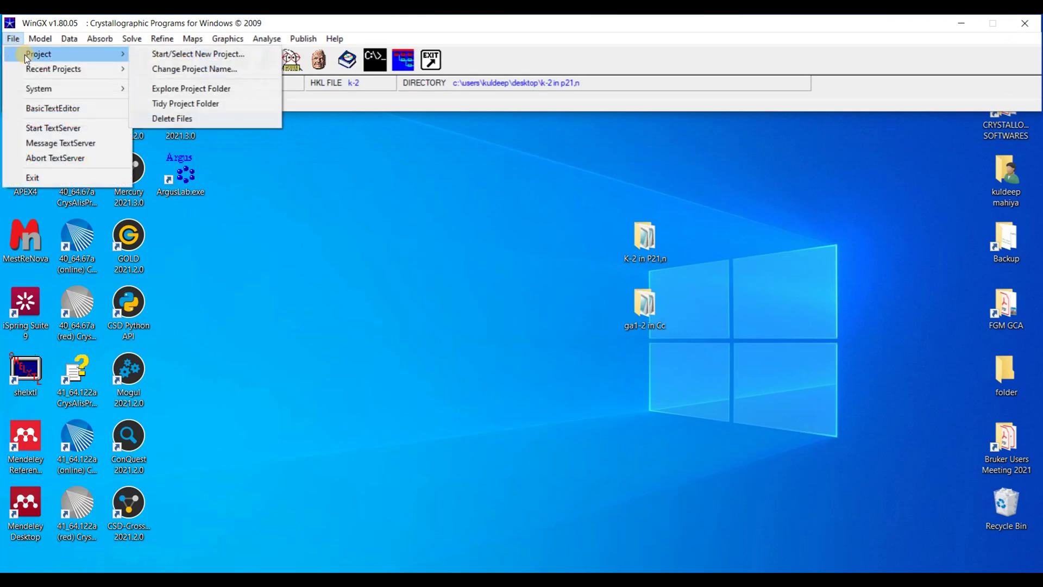
{"action": "left_click", "coordinate": [191, 54]}
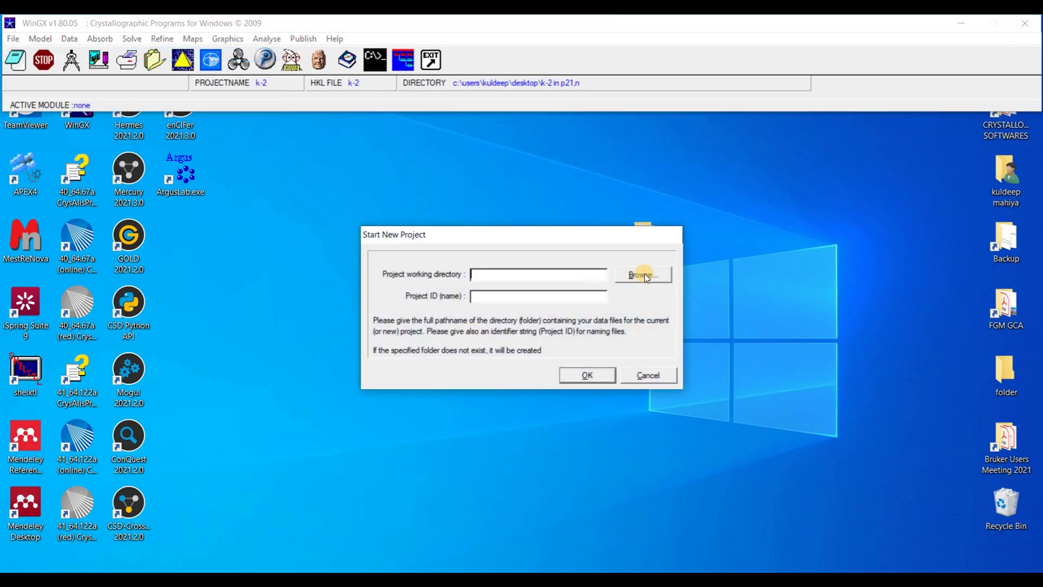
{"action": "left_click", "coordinate": [646, 275]}
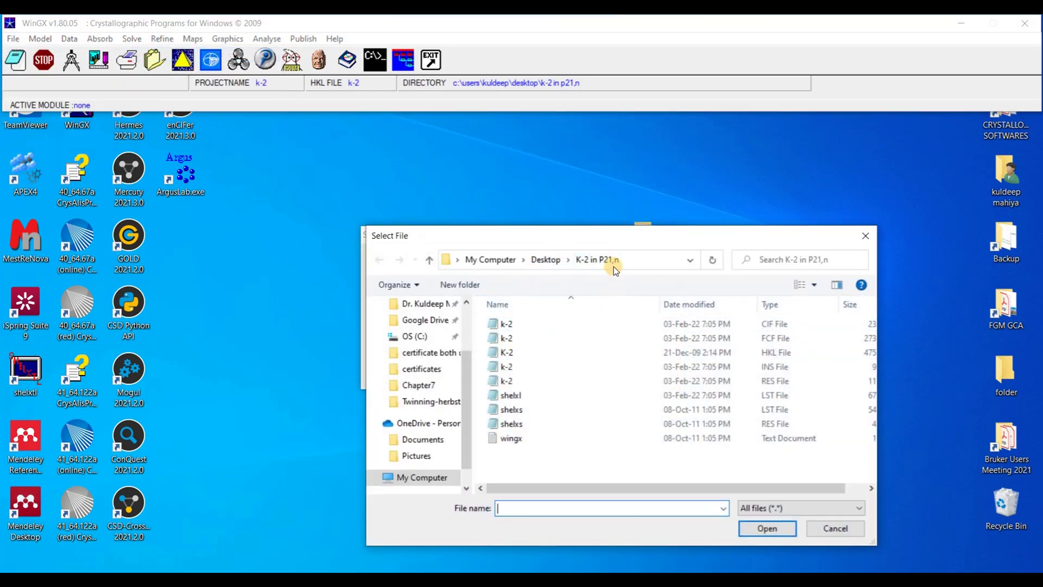
{"action": "left_click", "coordinate": [754, 368]}
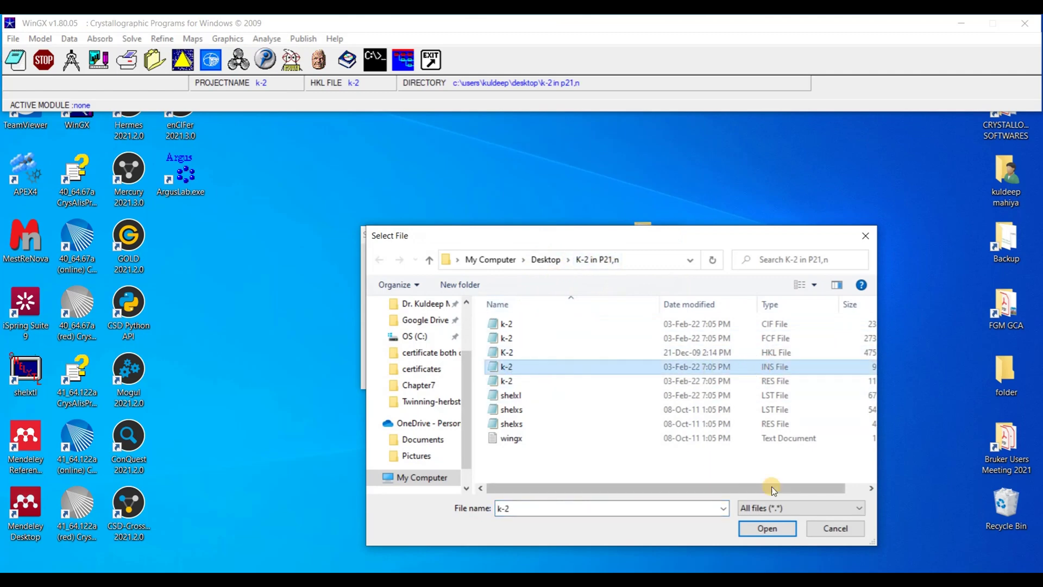
{"action": "left_click", "coordinate": [773, 531]}
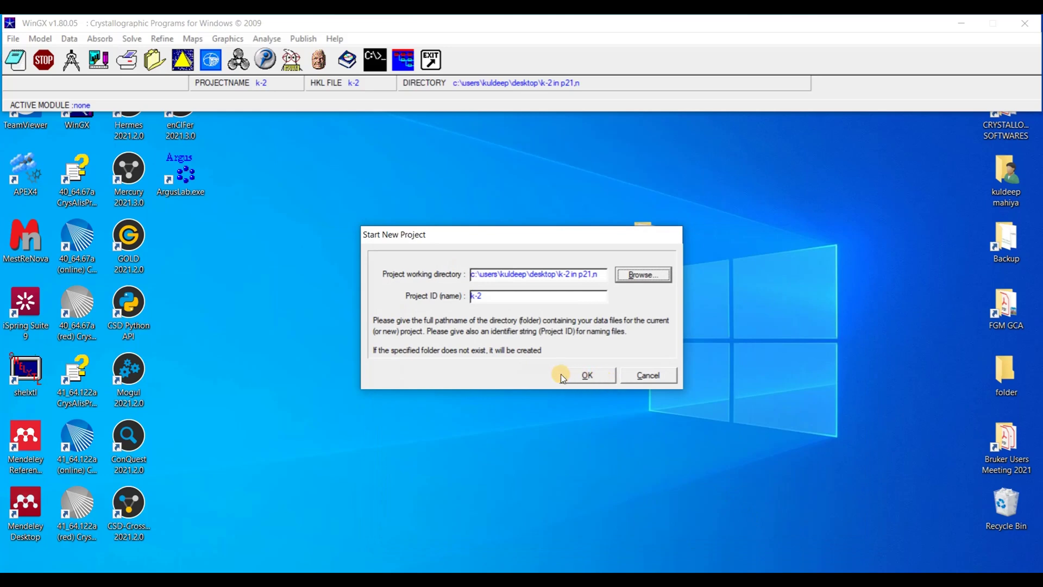
{"action": "left_click", "coordinate": [585, 374]}
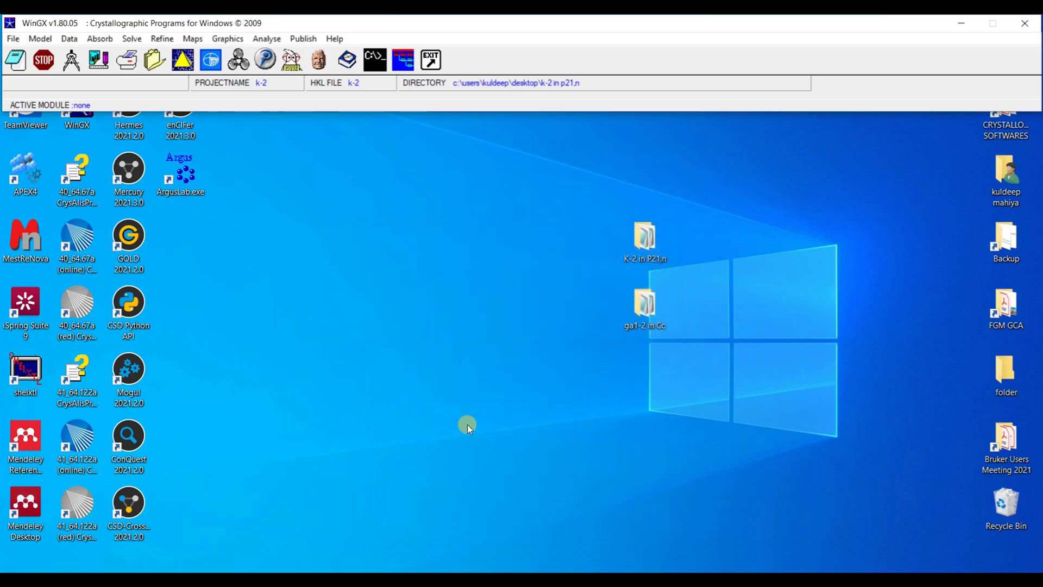
- Load the k-2 model in SXGRAPH, save it as a new INS file and close the editor
{"action": "left_click", "coordinate": [70, 54]}
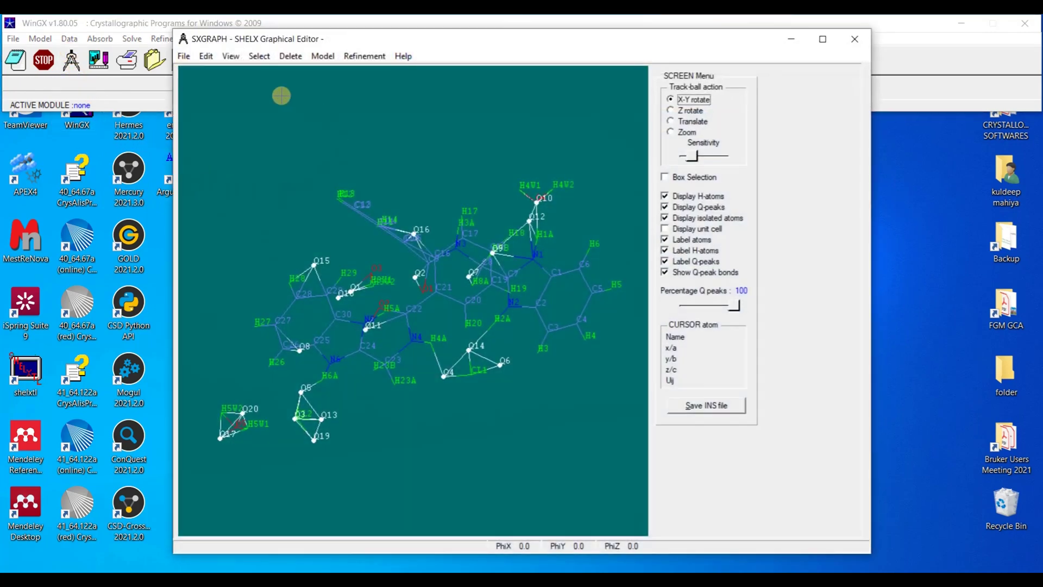
{"action": "left_click_drag", "start_coordinate": [442, 172], "coordinate": [617, 433]}
{"action": "left_click", "coordinate": [705, 407]}
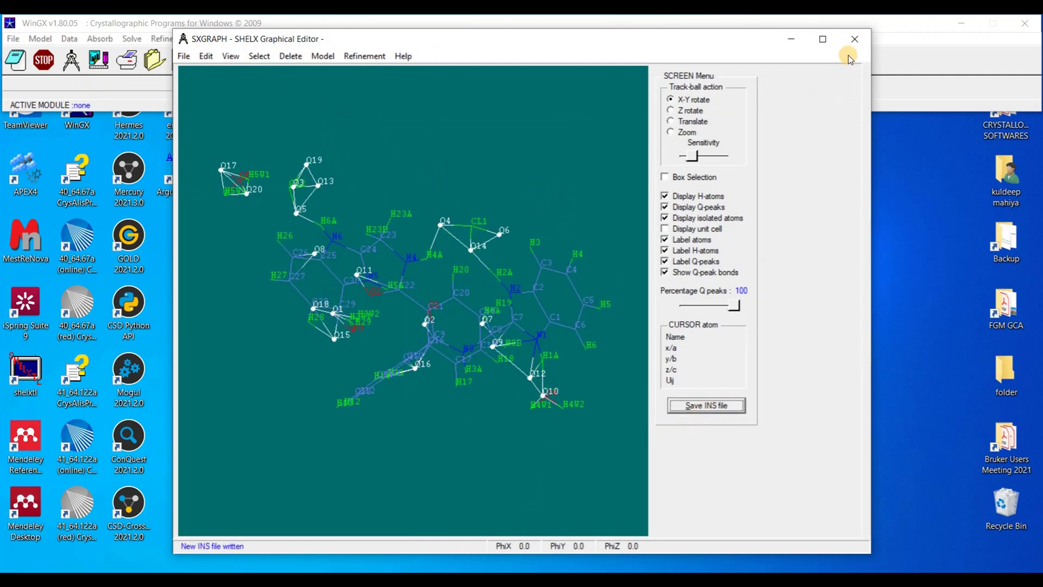
{"action": "left_click", "coordinate": [854, 38]}
- Refine the k-2 structure with SHELXL-97 and close the output window
{"action": "left_click", "coordinate": [164, 39]}
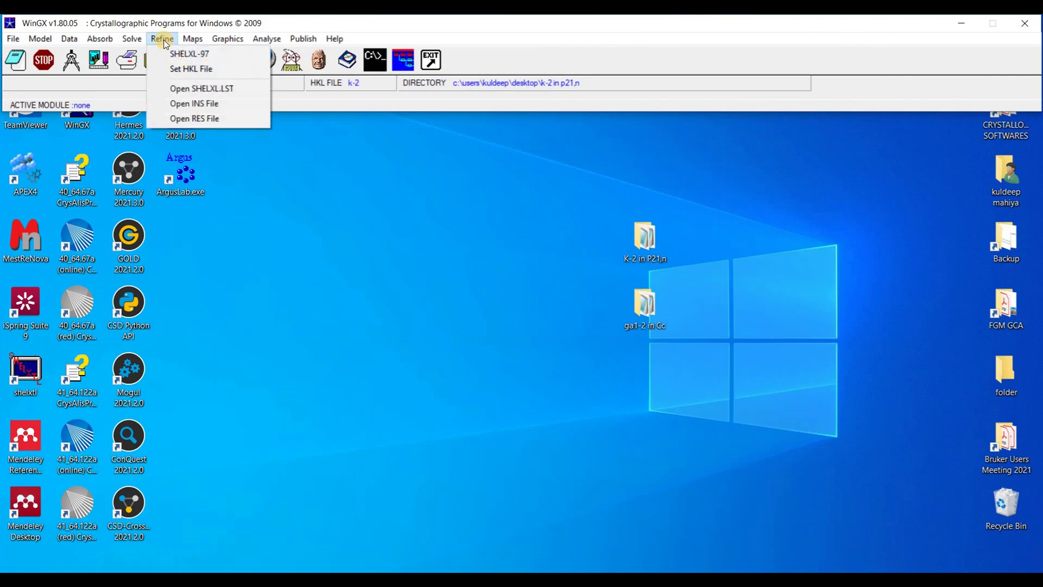
{"action": "left_click", "coordinate": [195, 53]}
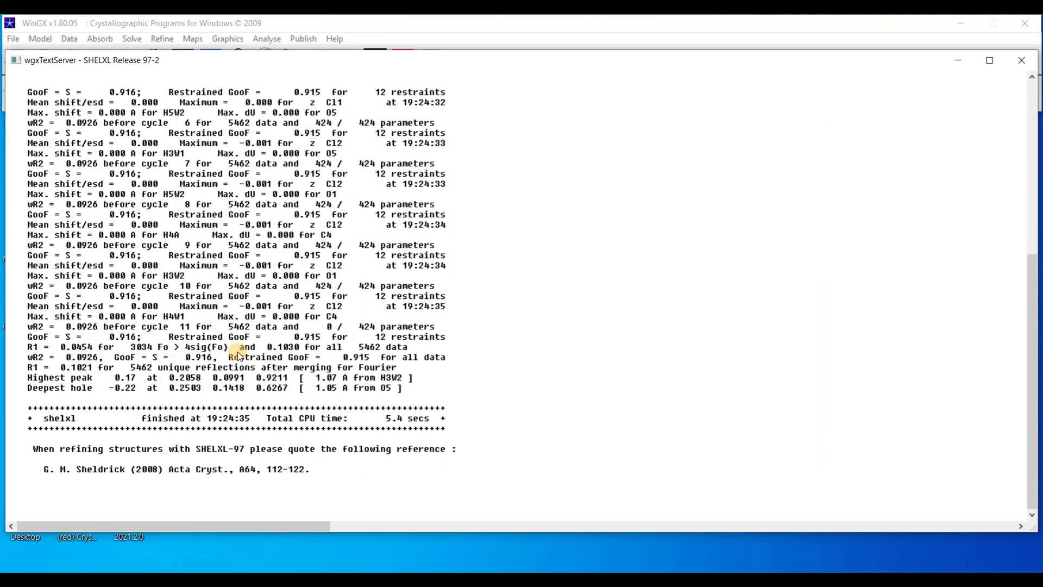
{"action": "left_click", "coordinate": [1021, 60]}
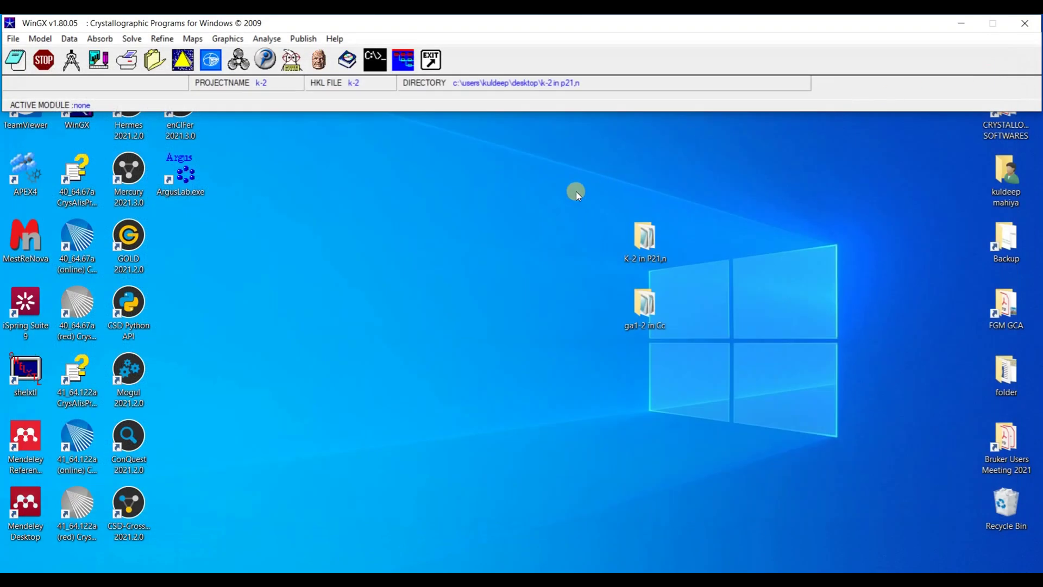
- Run ADDSYM-SHX on the k-2 structure from PLATON's graphical menu and close the PLATON output
{"action": "left_click", "coordinate": [267, 38]}
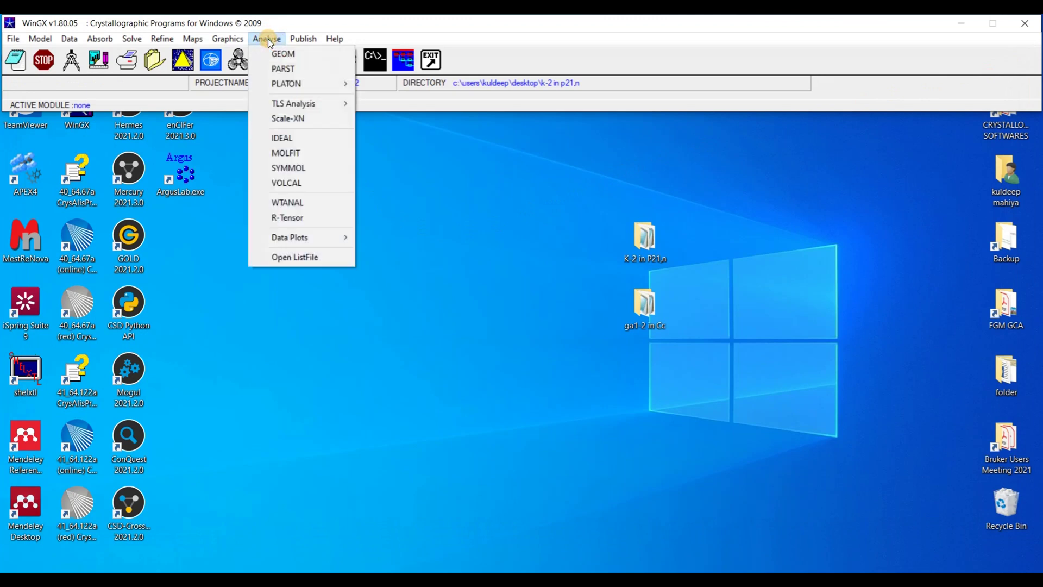
{"action": "mouse_move", "coordinate": [274, 84]}
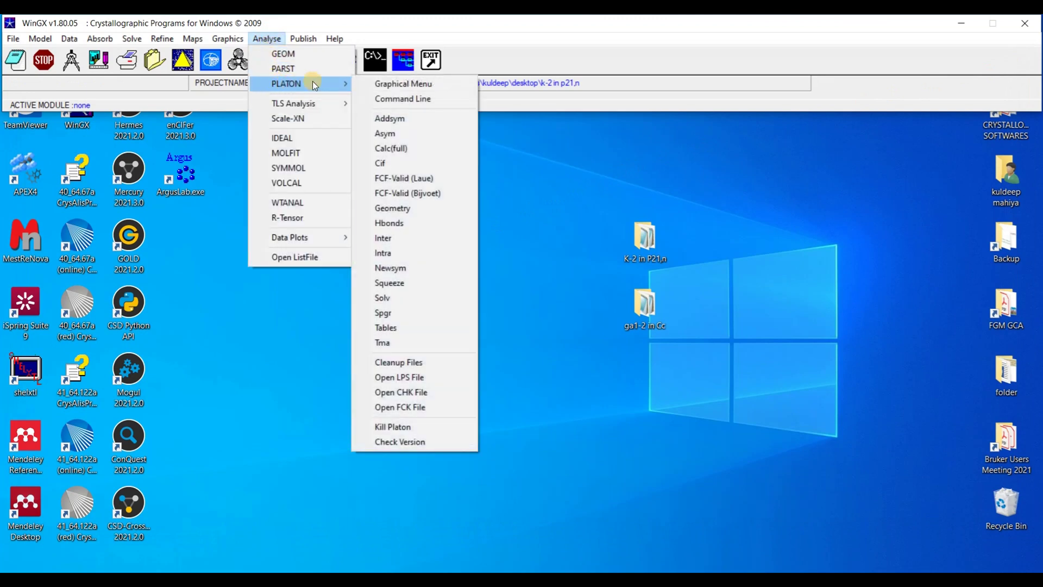
{"action": "left_click", "coordinate": [422, 84]}
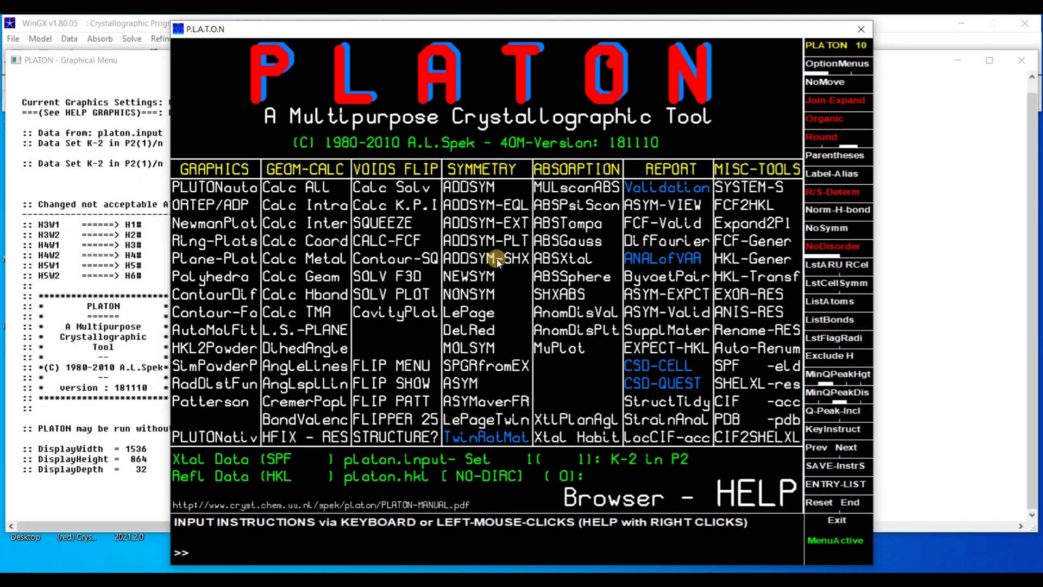
{"action": "left_click", "coordinate": [474, 260]}
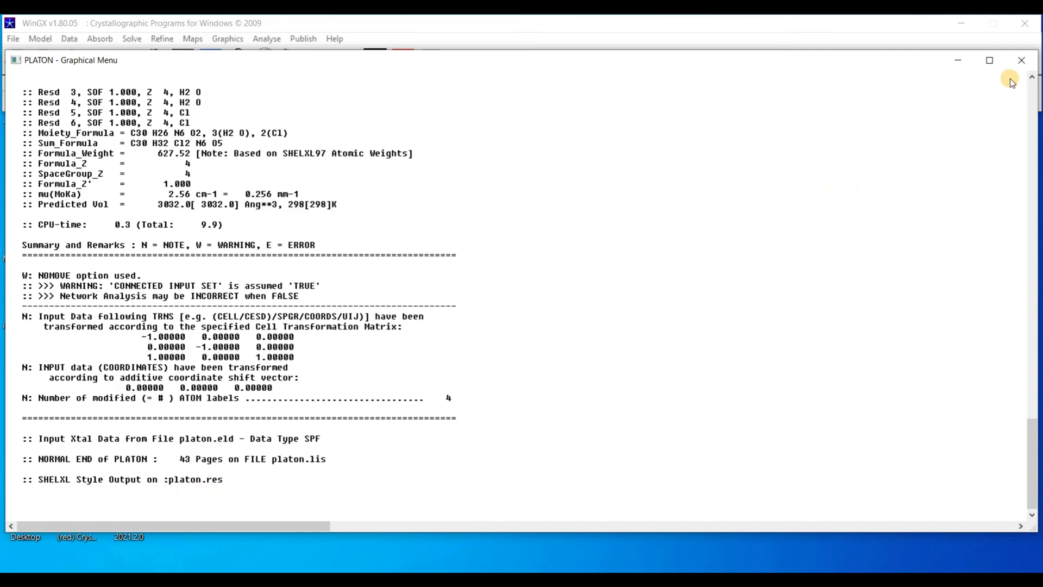
{"action": "left_click", "coordinate": [1021, 60]}
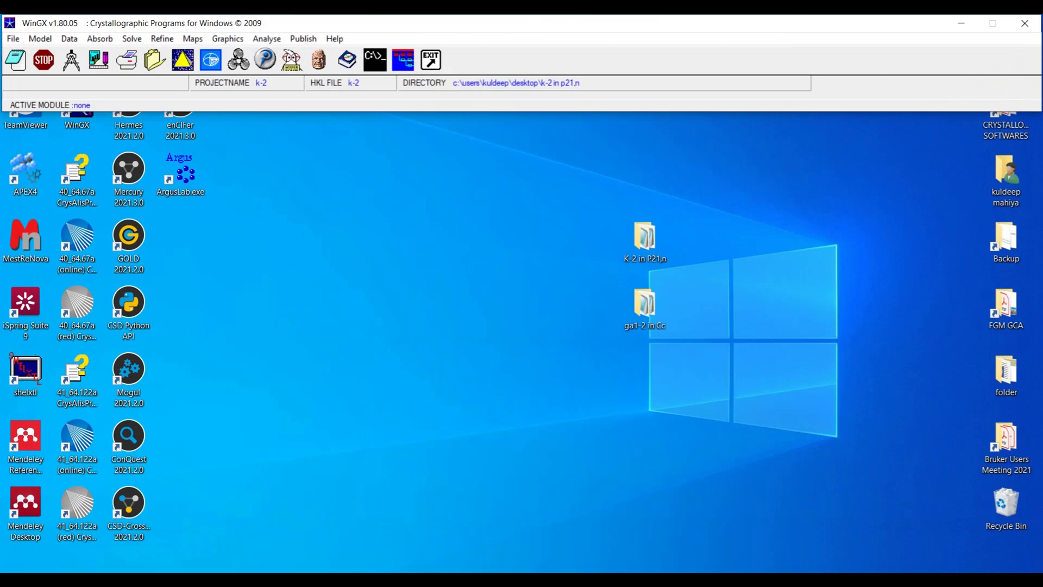
- Open the platon RES file from the K-2 in P21,n folder and compare the original and new space groups in its title line
{"action": "left_click", "coordinate": [228, 569]}
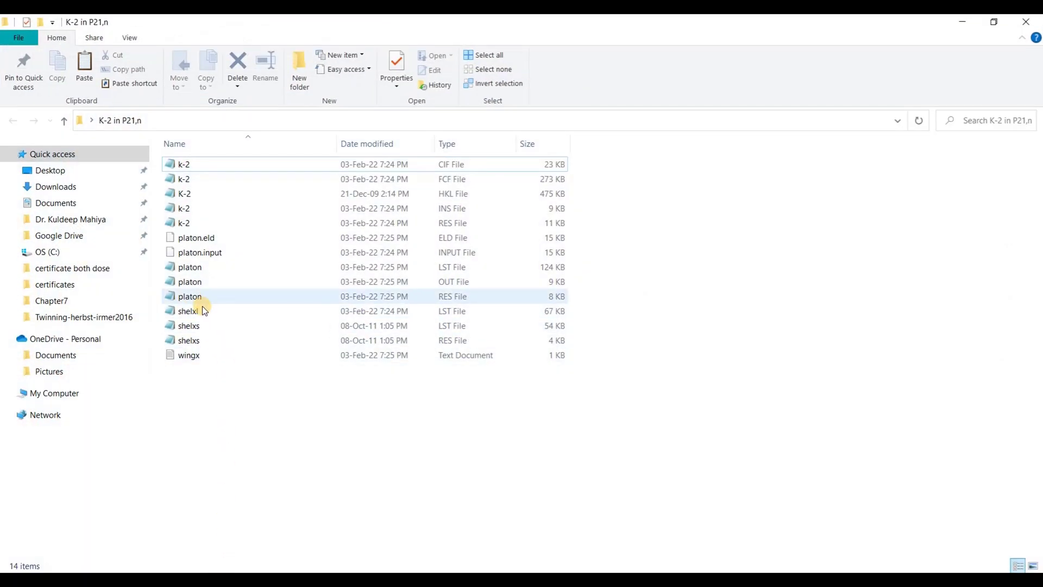
{"action": "left_click", "coordinate": [467, 297]}
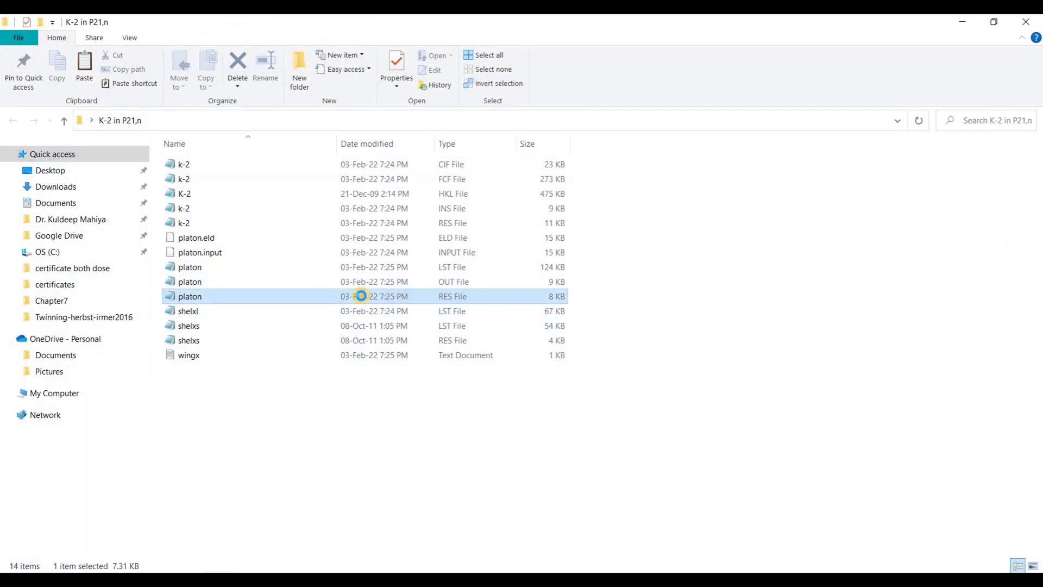
{"action": "double_click", "coordinate": [200, 298]}
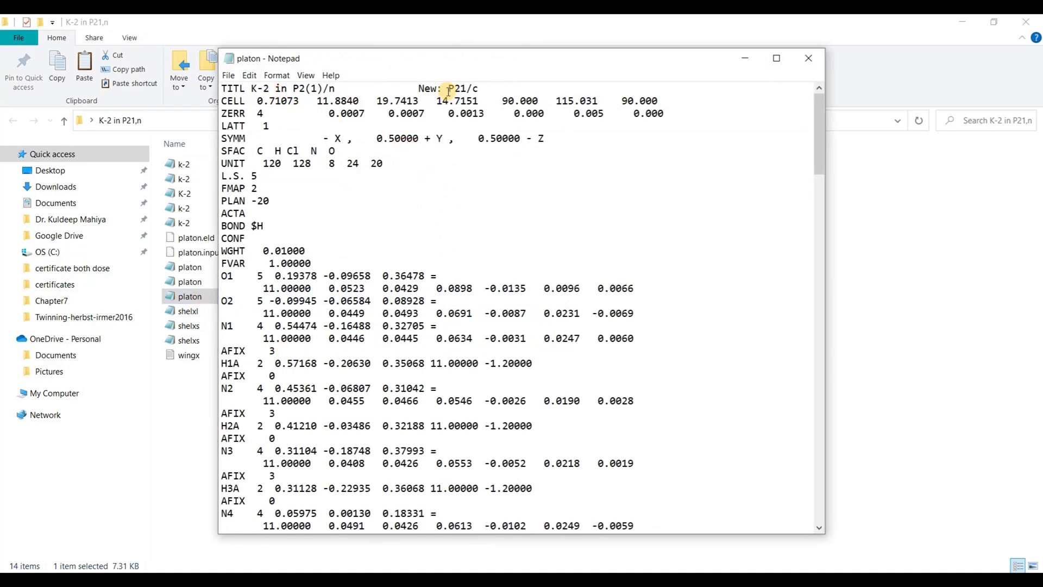
{"action": "left_click_drag", "start_coordinate": [417, 88], "coordinate": [478, 88]}
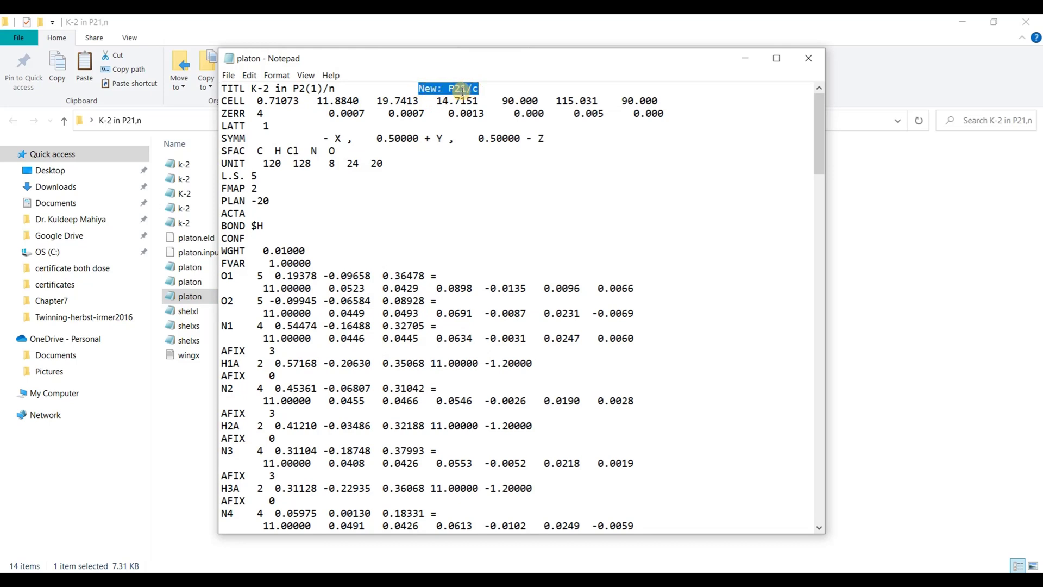
{"action": "left_click_drag", "start_coordinate": [286, 88], "coordinate": [346, 88]}
{"action": "left_click", "coordinate": [806, 59]}
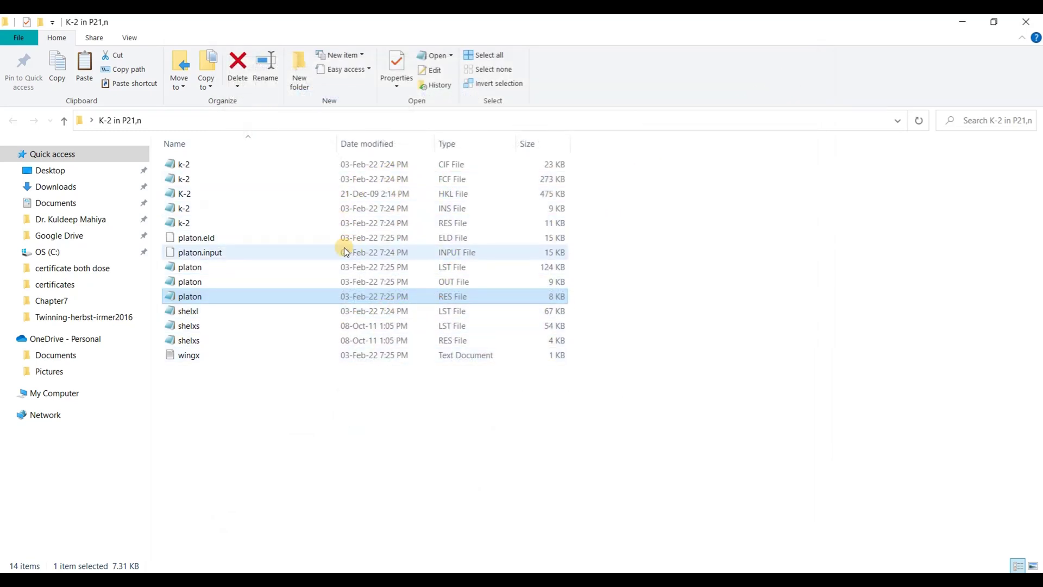
- Permanently delete the k-2 RES file from the K-2 in P21,n folder
{"action": "left_click", "coordinate": [448, 222]}
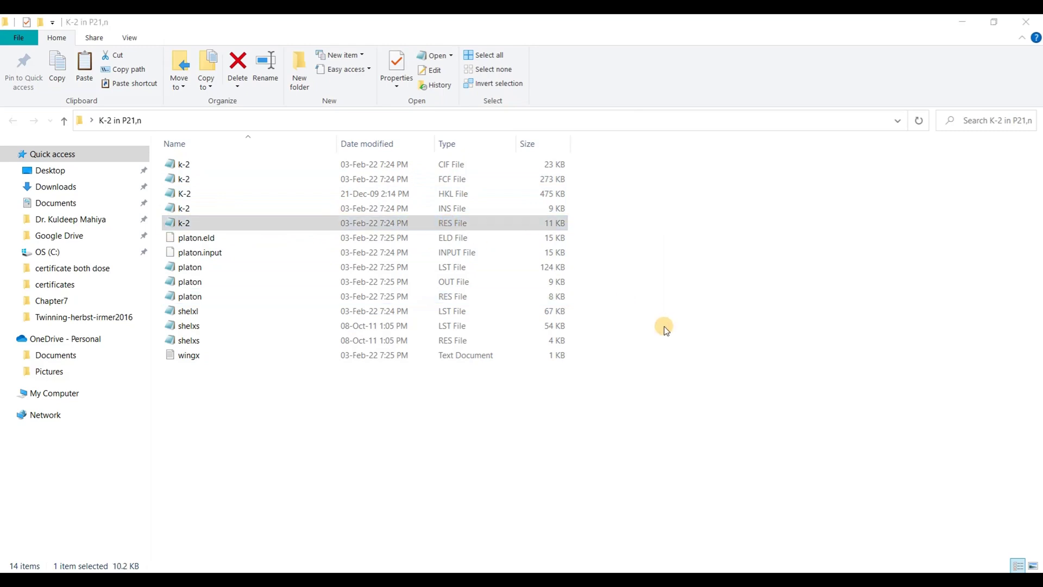
{"action": "key", "text": "shift+Delete"}
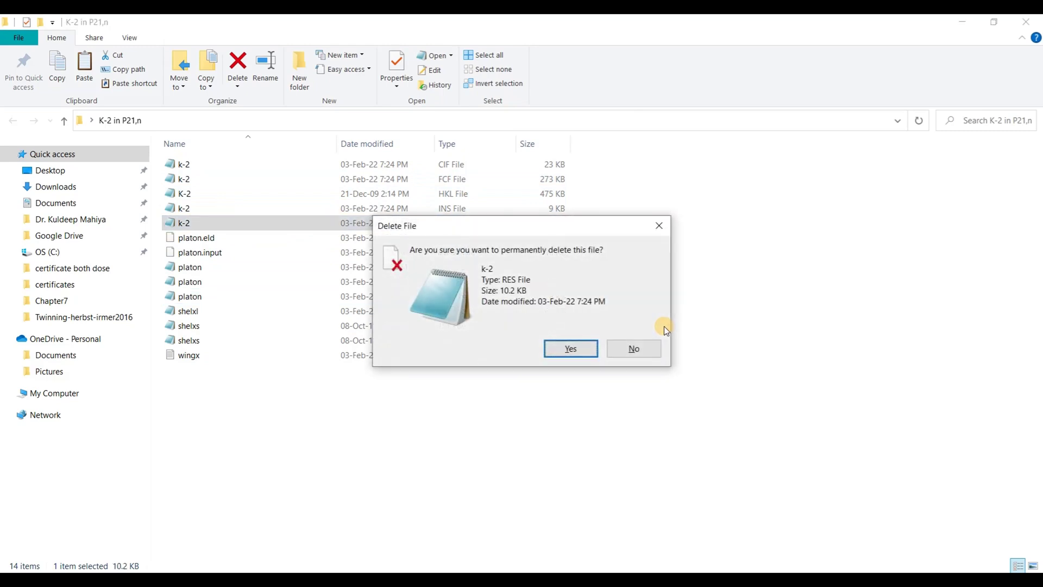
{"action": "key", "text": "Return"}
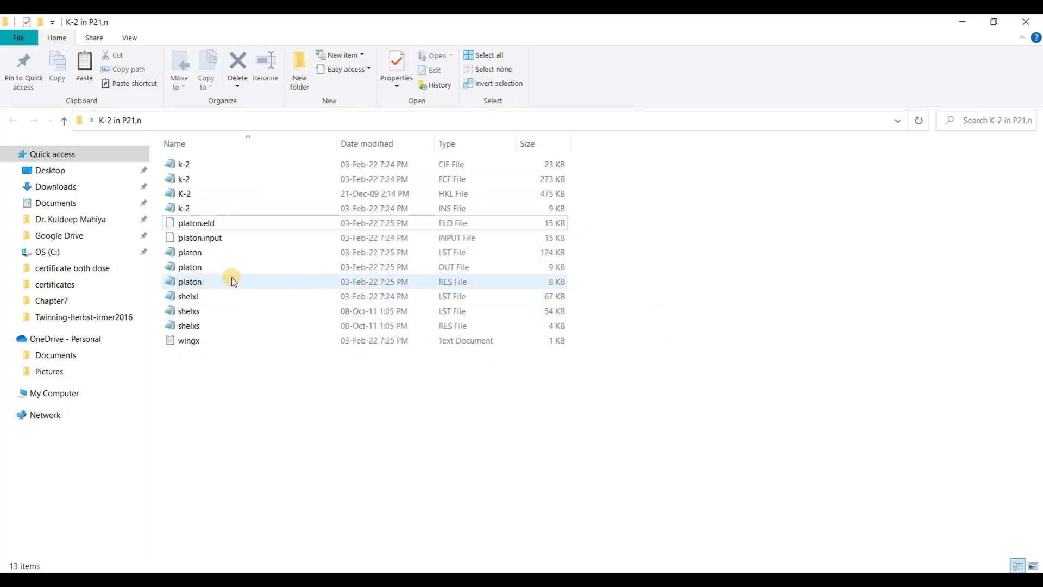
- Rename the platon RES file as k-2
{"action": "left_click", "coordinate": [197, 282]}
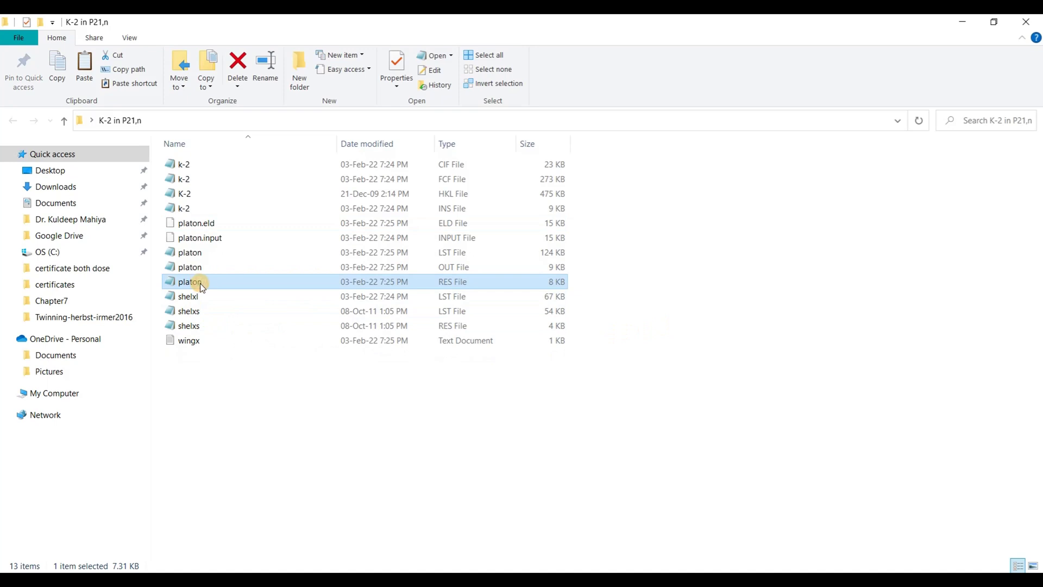
{"action": "type", "text": "k-2"}
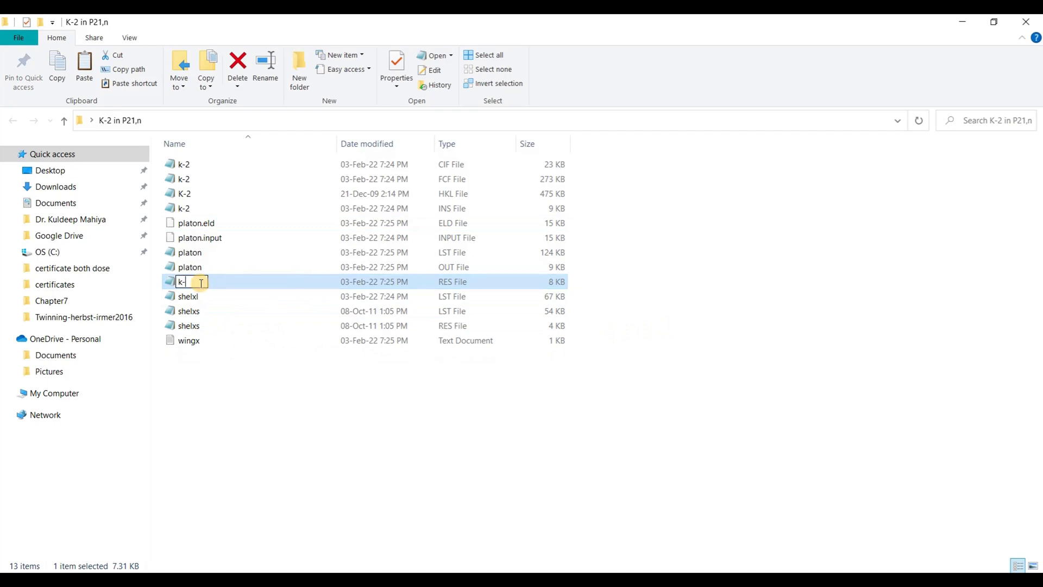
{"action": "left_click", "coordinate": [247, 463]}
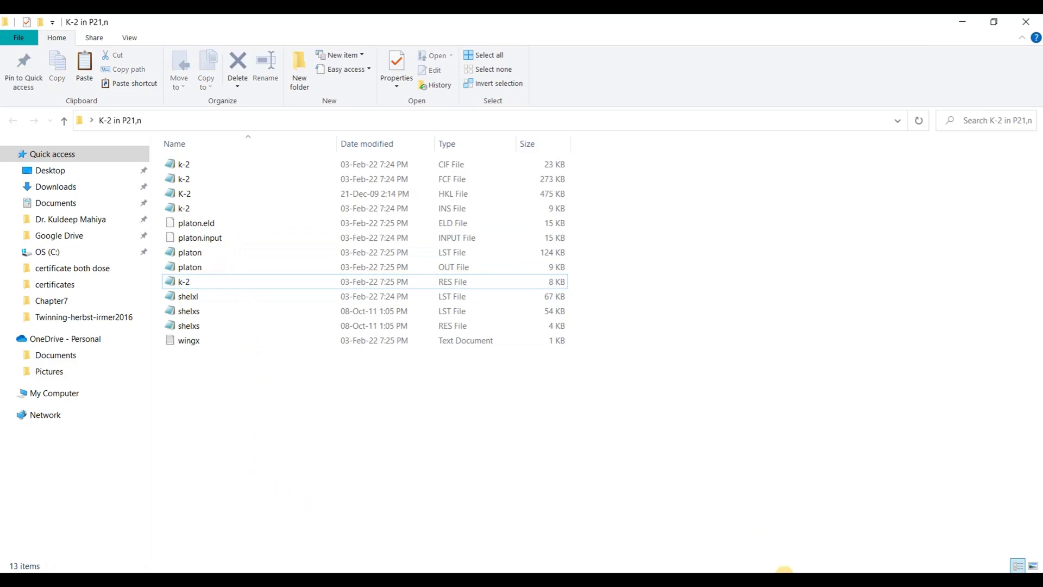
- Switch to WinGX, save the k-2 RES file as the INS file, and close the text editor
{"action": "mouse_move", "coordinate": [789, 580]}
{"action": "left_click", "coordinate": [789, 560]}
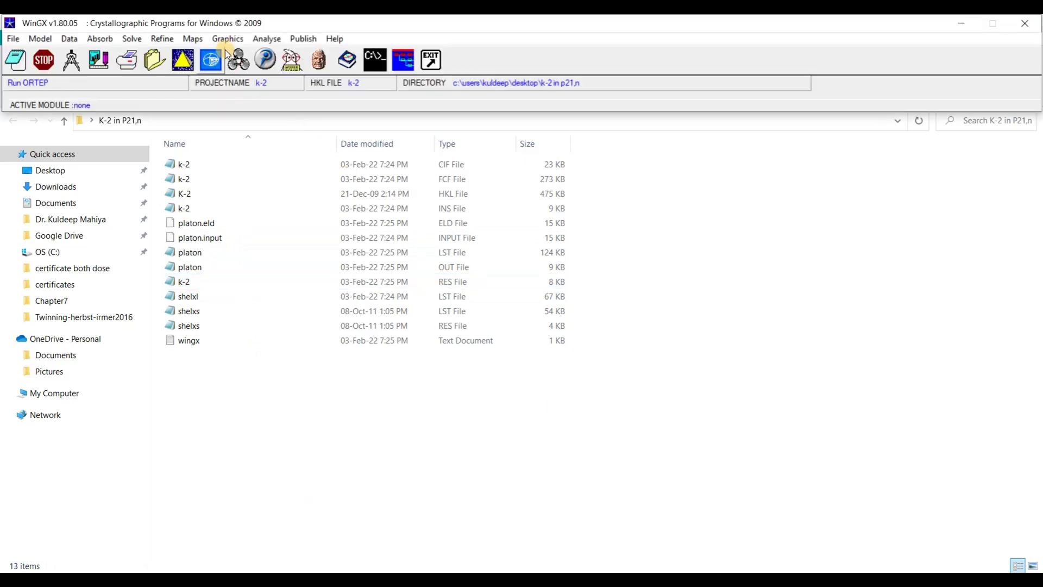
{"action": "left_click", "coordinate": [167, 37]}
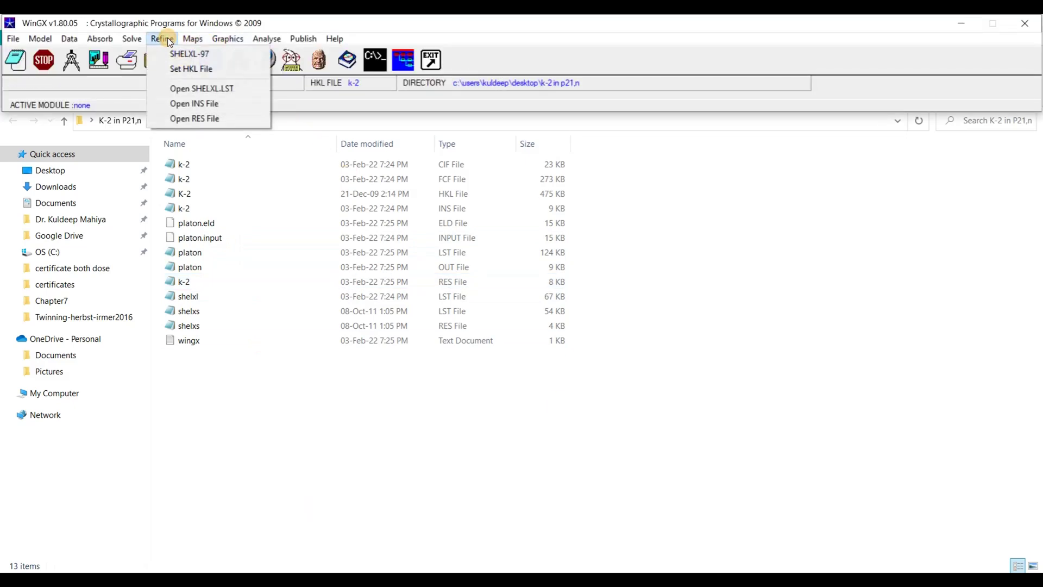
{"action": "left_click", "coordinate": [205, 119]}
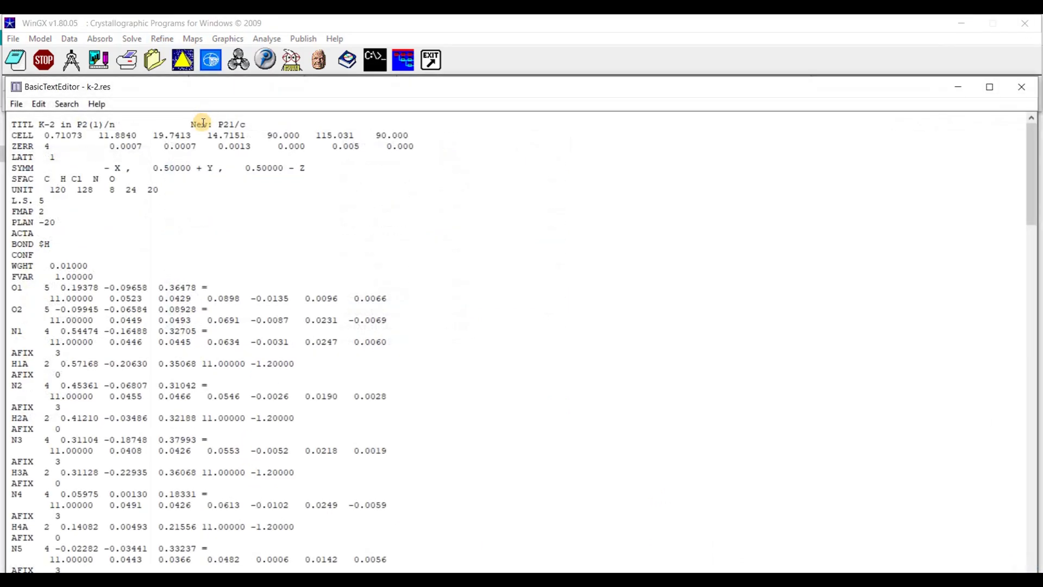
{"action": "left_click", "coordinate": [16, 103]}
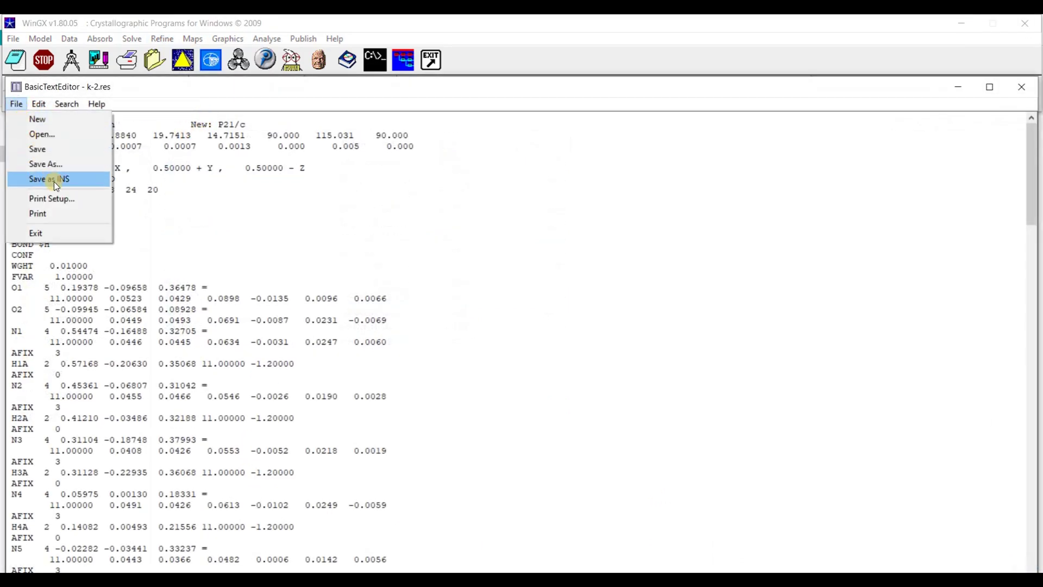
{"action": "left_click", "coordinate": [66, 181]}
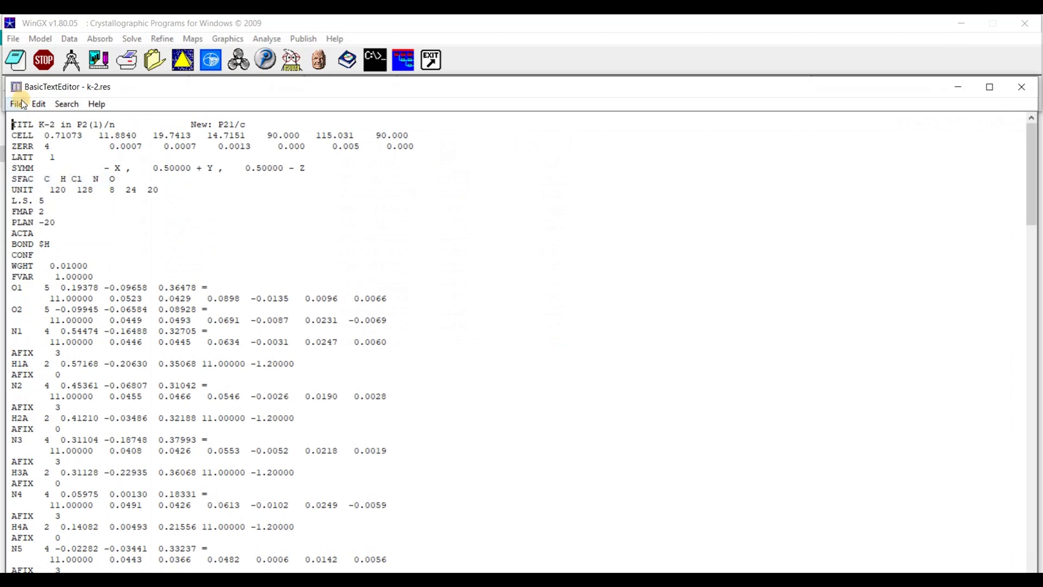
{"action": "left_click", "coordinate": [19, 104]}
{"action": "left_click", "coordinate": [45, 234]}
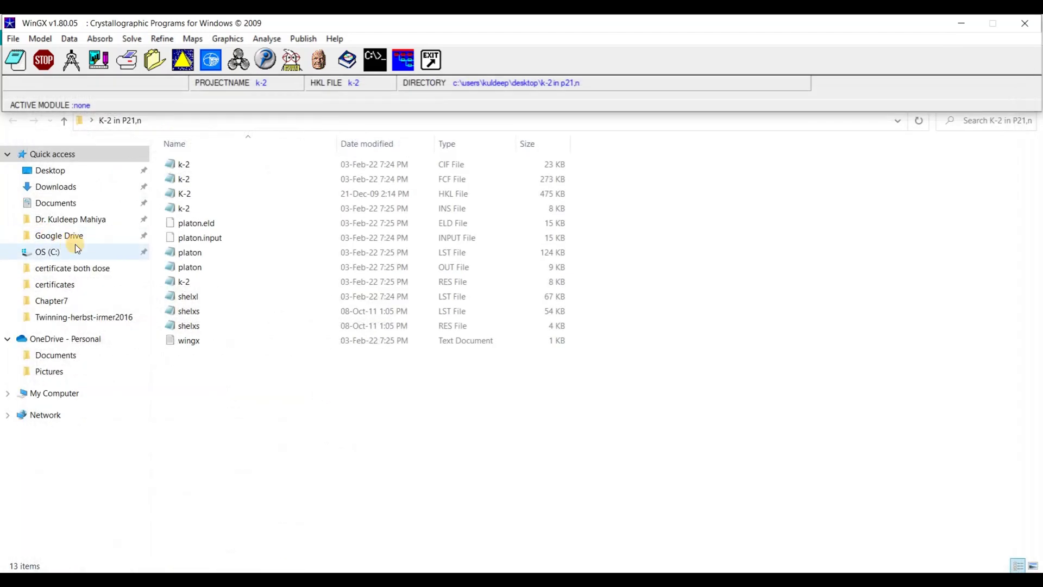
- Refine the transformed k-2 structure with SHELXL-97 and close the refinement output
{"action": "left_click", "coordinate": [163, 39]}
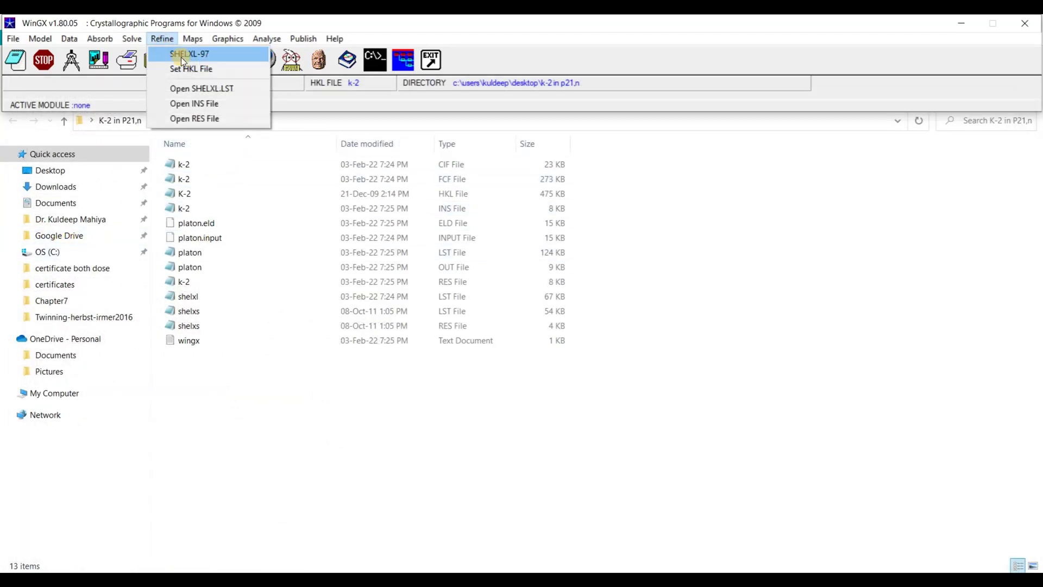
{"action": "left_click", "coordinate": [201, 53]}
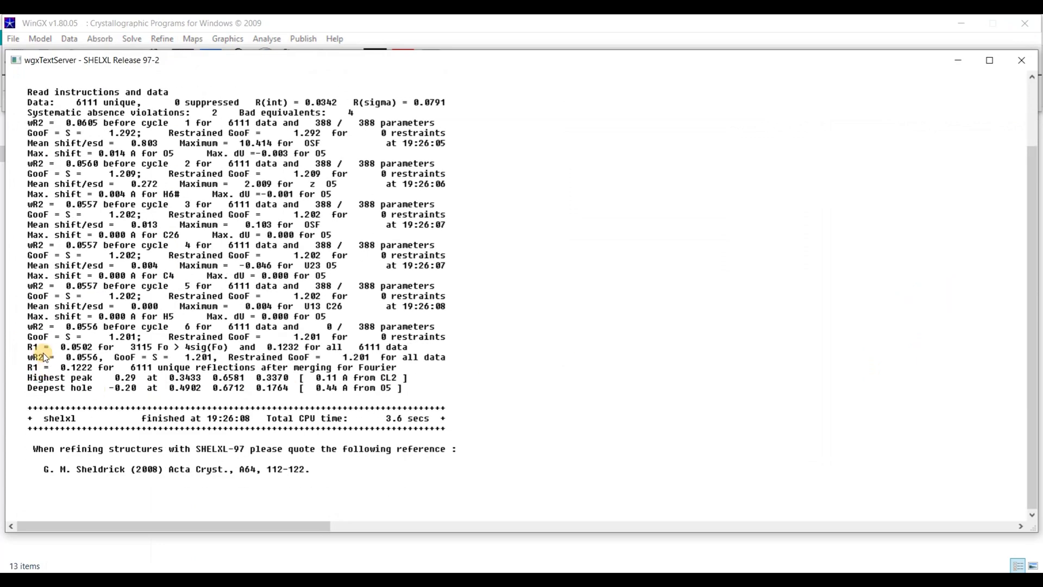
{"action": "left_click", "coordinate": [1006, 64]}
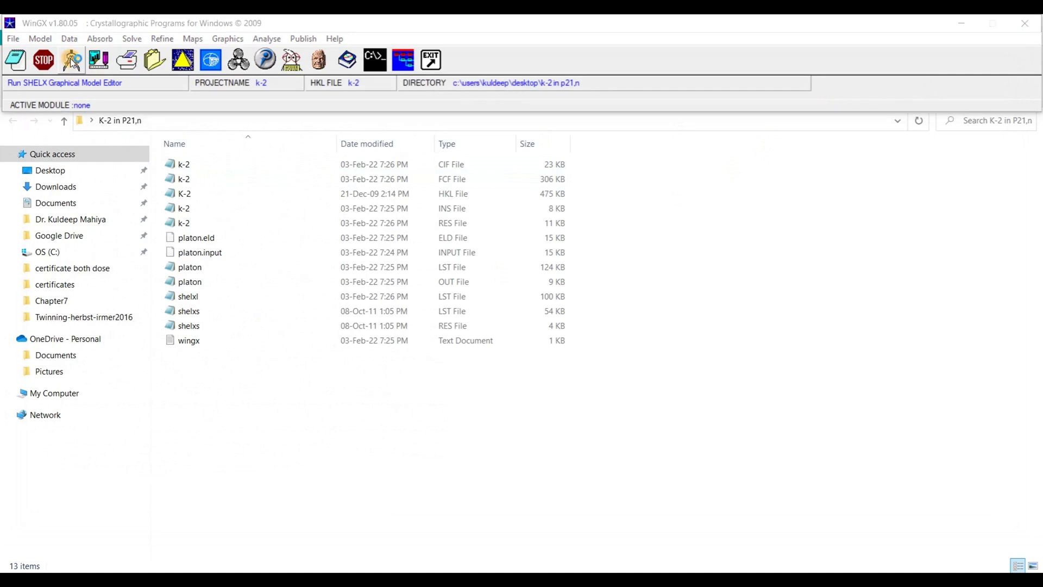
- Load the refined k-2 model in the SHELX graphical model editor and write a new INS file from it
{"action": "left_click", "coordinate": [72, 61]}
{"action": "left_click_drag", "start_coordinate": [440, 186], "coordinate": [458, 170]}
{"action": "left_click", "coordinate": [688, 413]}
{"action": "left_click", "coordinate": [855, 39]}
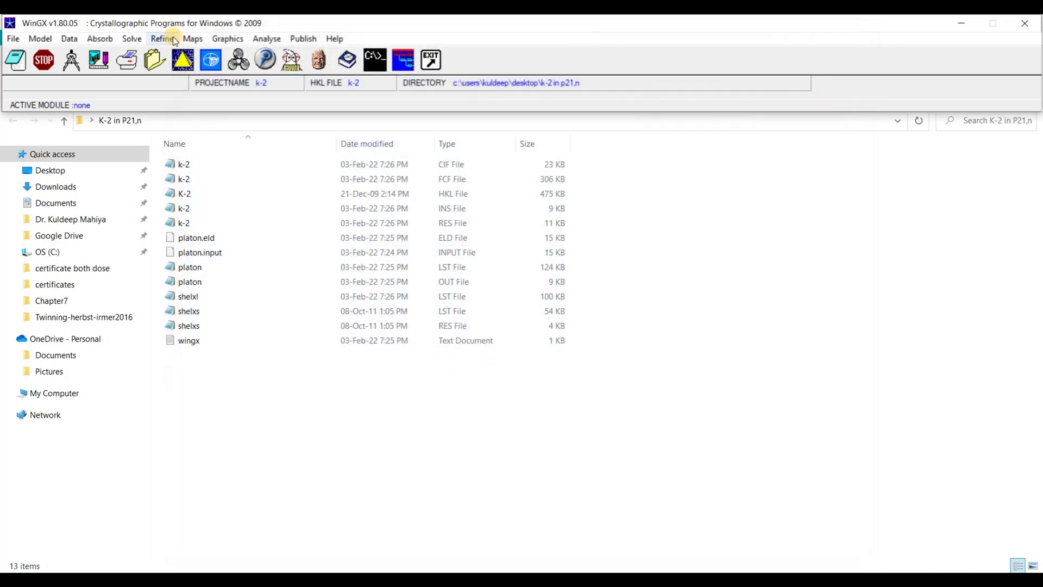
- Run SHELXL-97 again on the new k-2 INS file and close its output
{"action": "left_click", "coordinate": [175, 41]}
{"action": "left_click", "coordinate": [190, 54]}
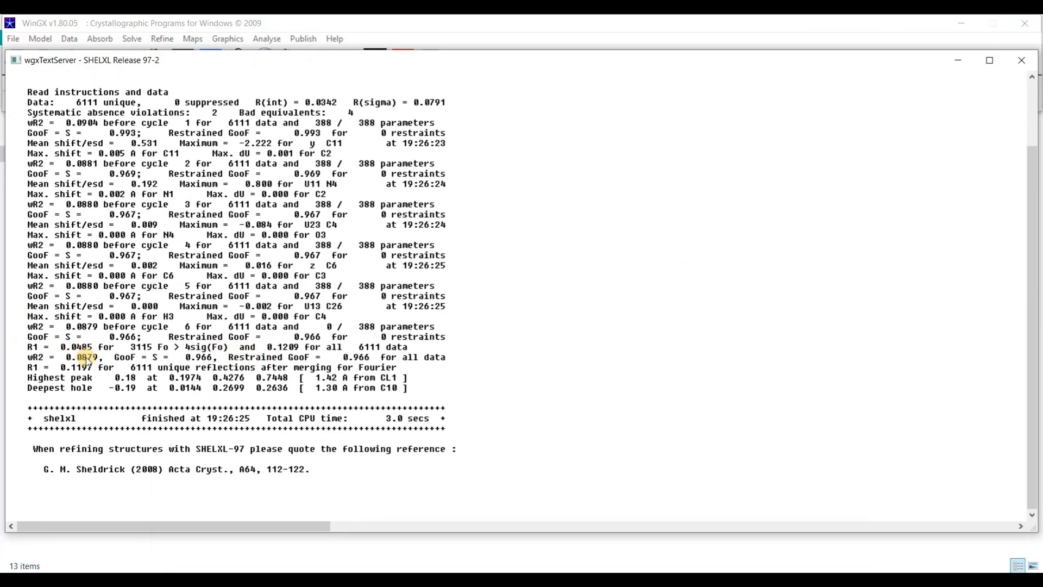
{"action": "left_click", "coordinate": [1021, 60]}
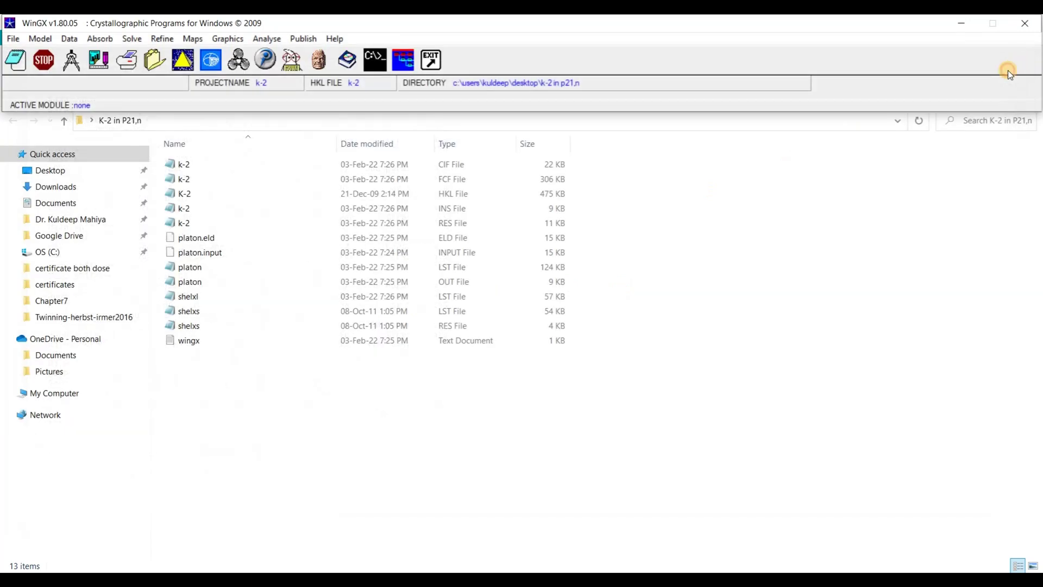
- Load the k-2 INS file from the K-2 in P21,n folder into Olex2
{"action": "left_click", "coordinate": [704, 275]}
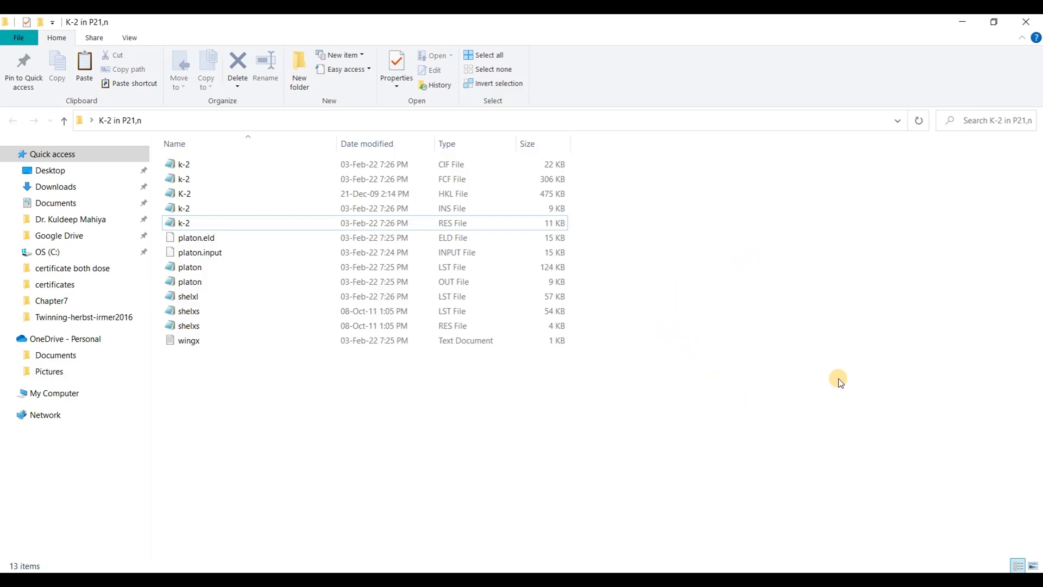
{"action": "left_click", "coordinate": [996, 24]}
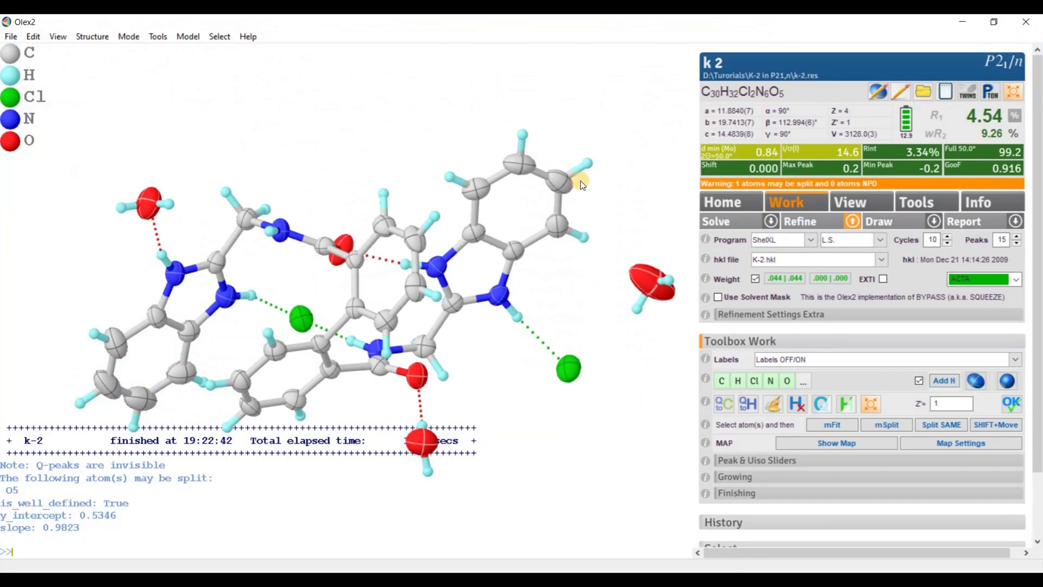
{"action": "left_click_drag", "start_coordinate": [589, 171], "coordinate": [592, 140]}
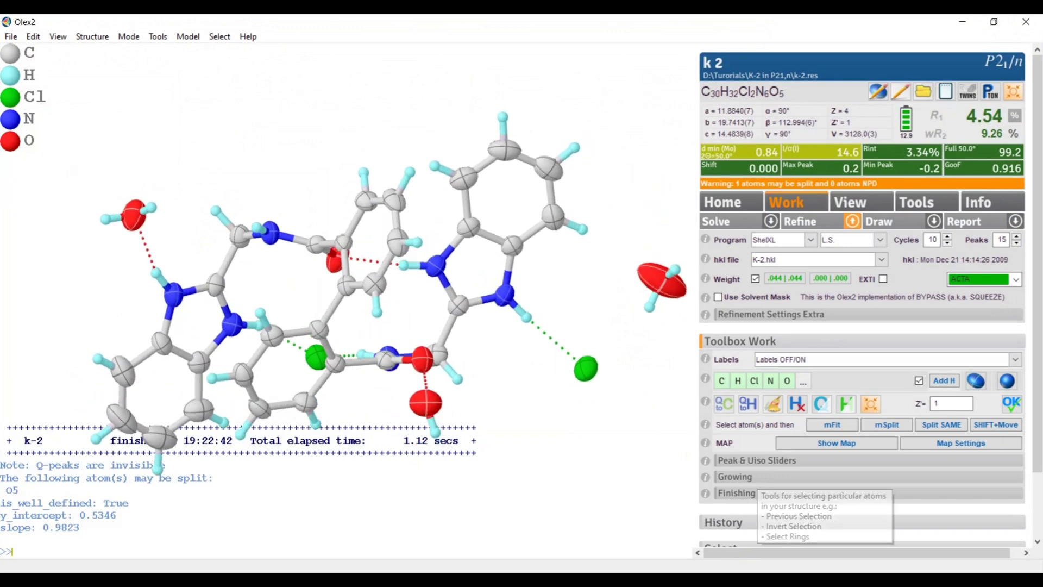
{"action": "left_click", "coordinate": [212, 525]}
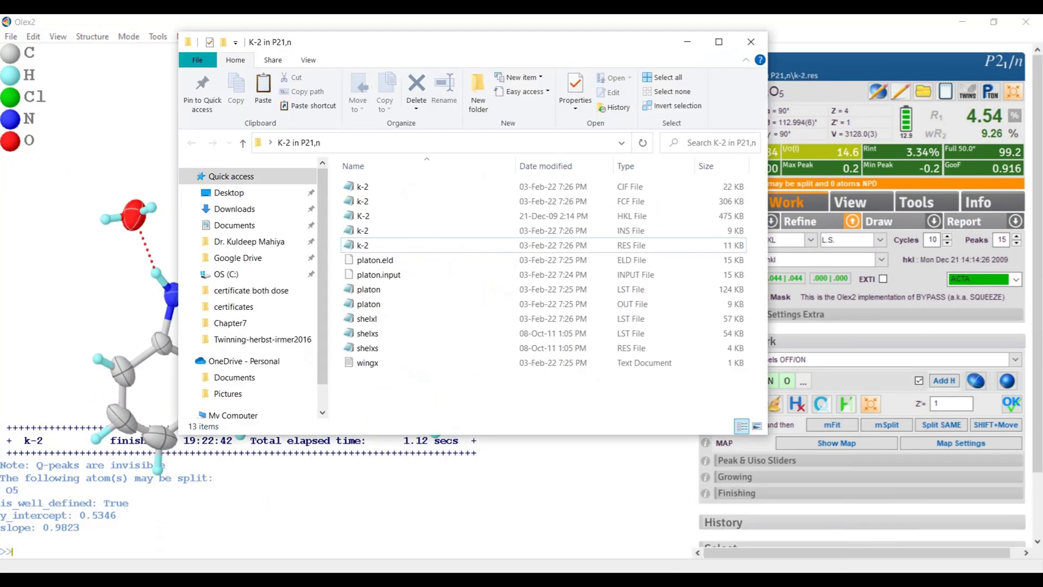
{"action": "left_click", "coordinate": [633, 233]}
{"action": "left_click_drag", "start_coordinate": [395, 235], "coordinate": [513, 524]}
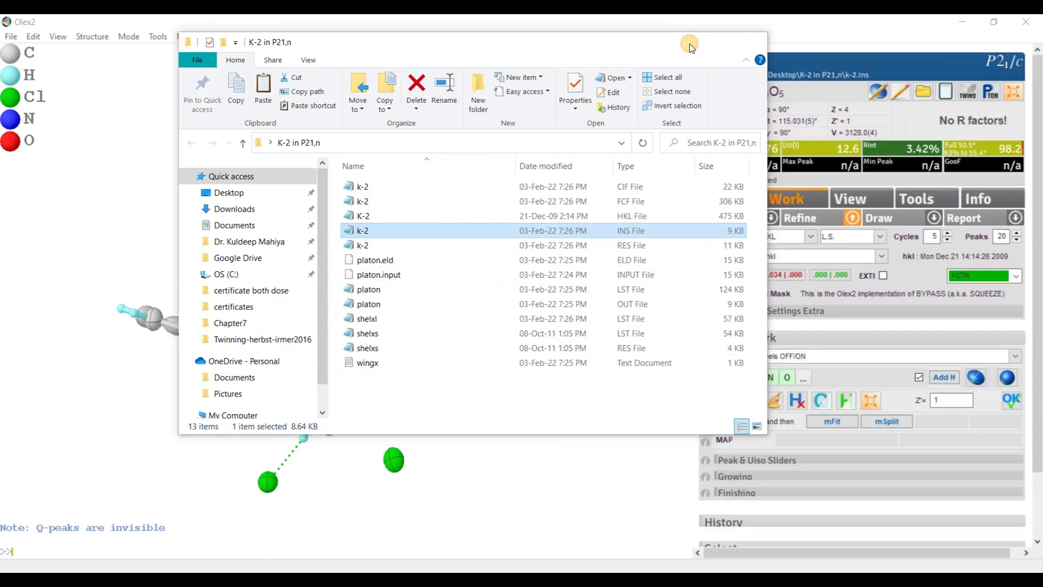
{"action": "left_click", "coordinate": [688, 42]}
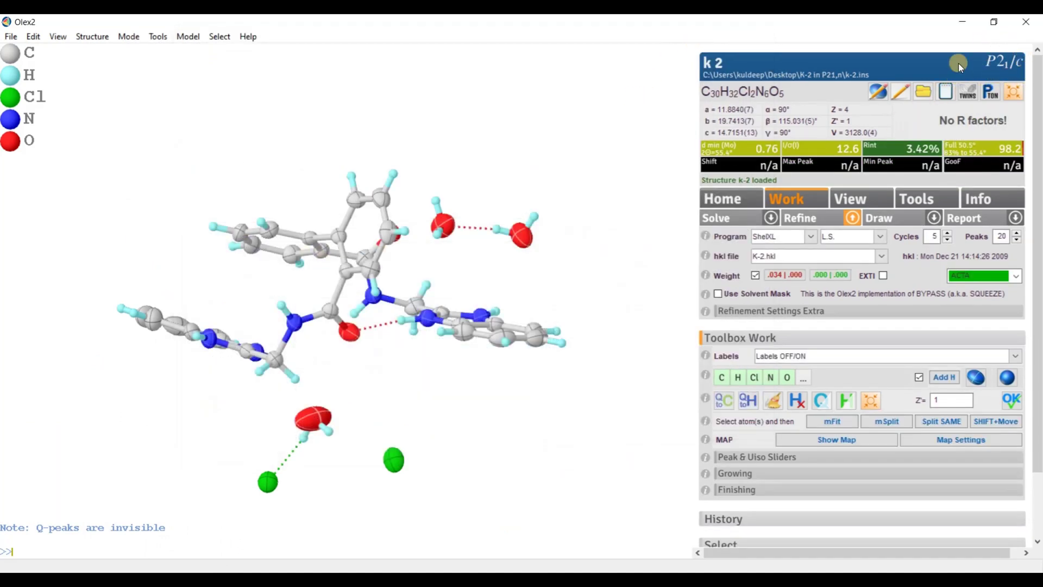
- Refine the P21/c k-2 structure repeatedly with ShelXL, using L.S., 5 cycles and automatic weight updating
{"action": "left_click_drag", "start_coordinate": [496, 277], "coordinate": [526, 364]}
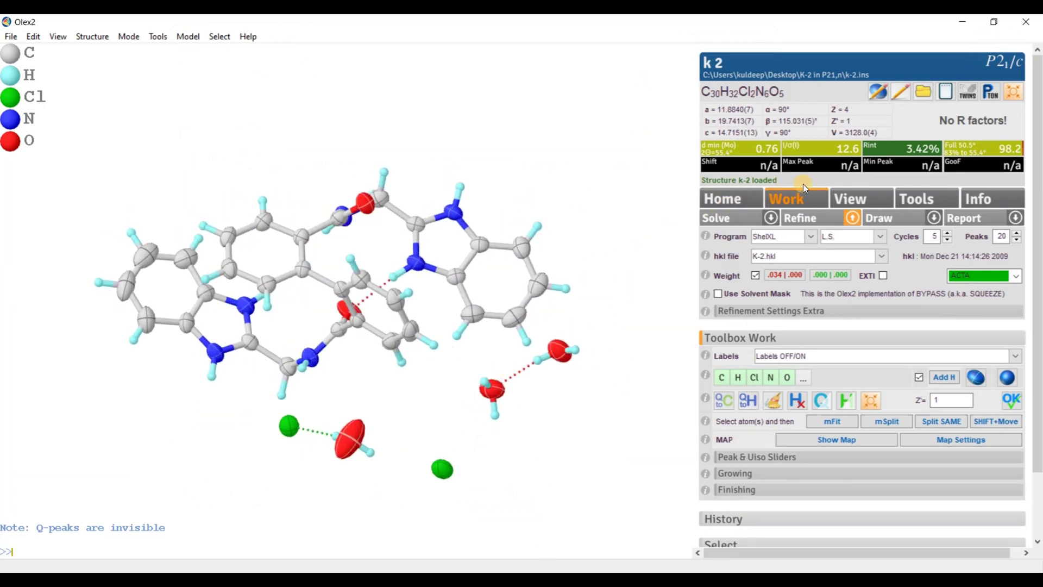
{"action": "left_click", "coordinate": [805, 218]}
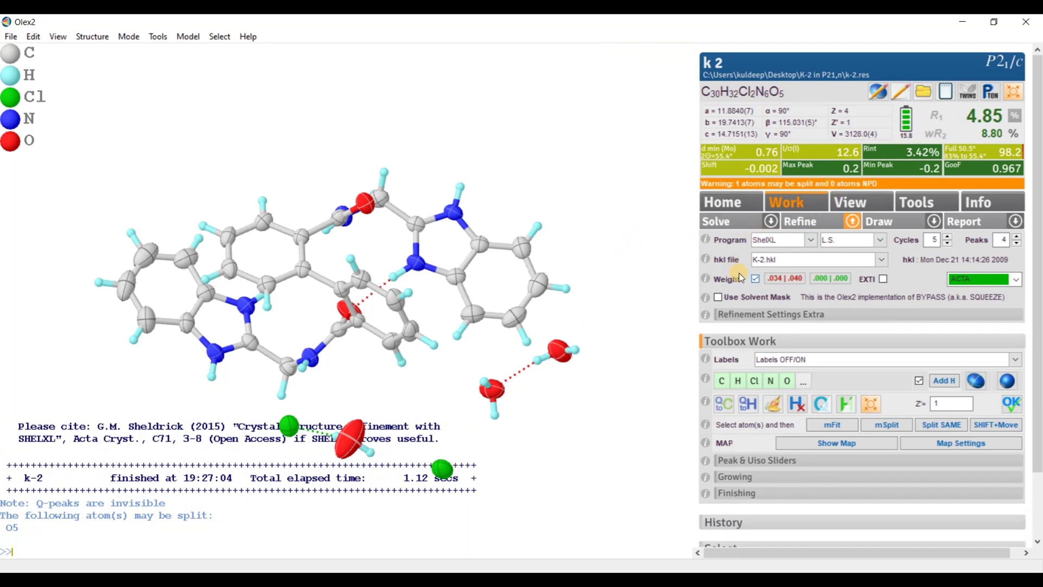
{"action": "left_click", "coordinate": [809, 224]}
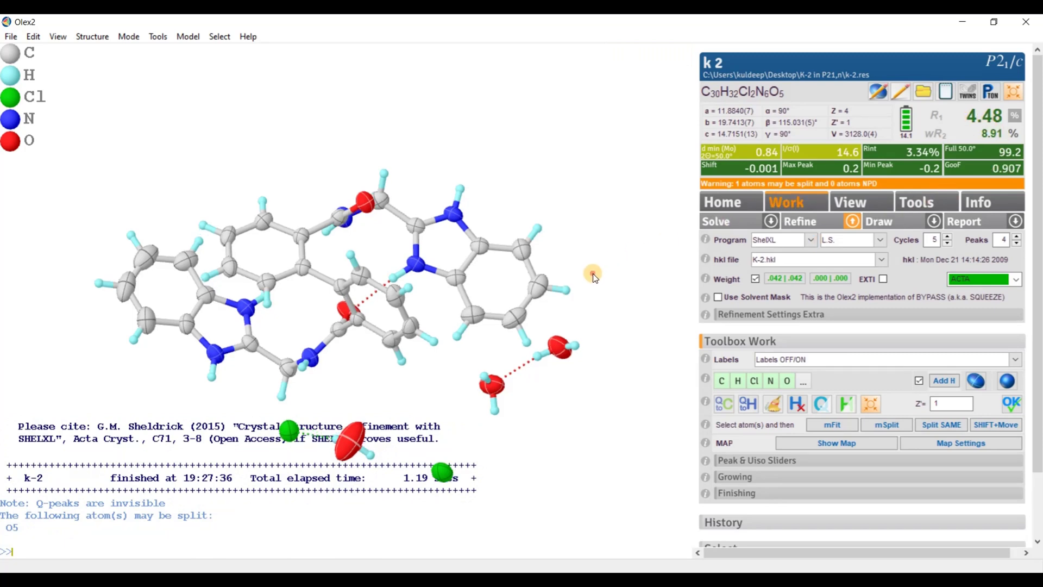
{"action": "left_click_drag", "start_coordinate": [594, 270], "coordinate": [750, 169]}
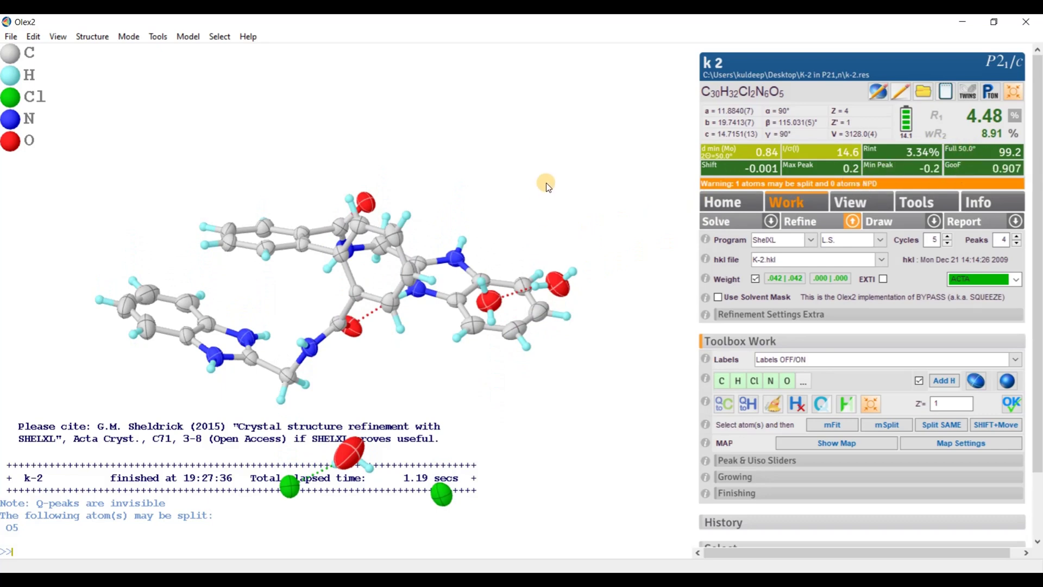
{"action": "left_click_drag", "start_coordinate": [548, 179], "coordinate": [559, 277]}
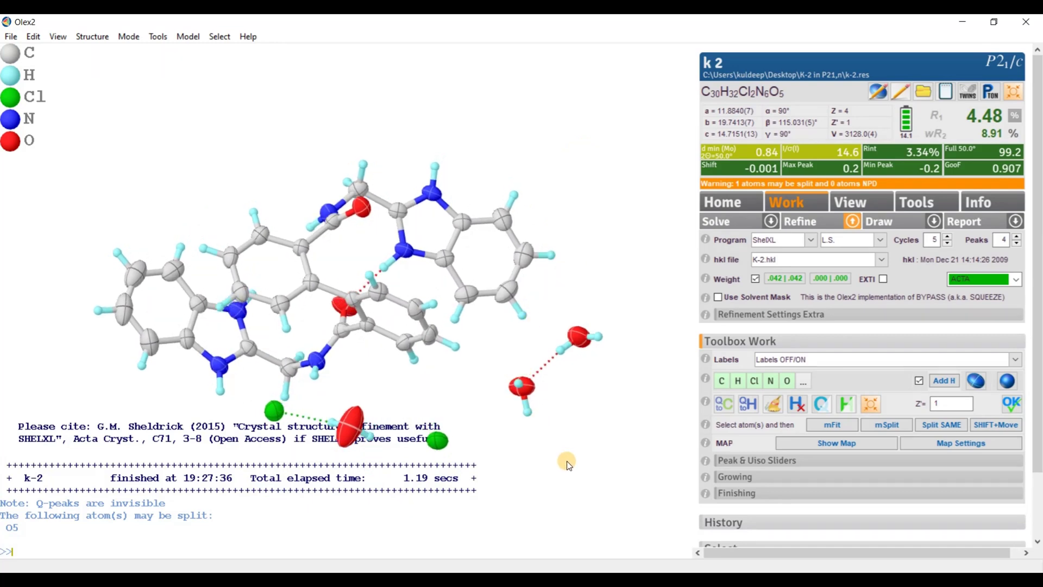
{"action": "left_click_drag", "start_coordinate": [561, 492], "coordinate": [337, 510]}
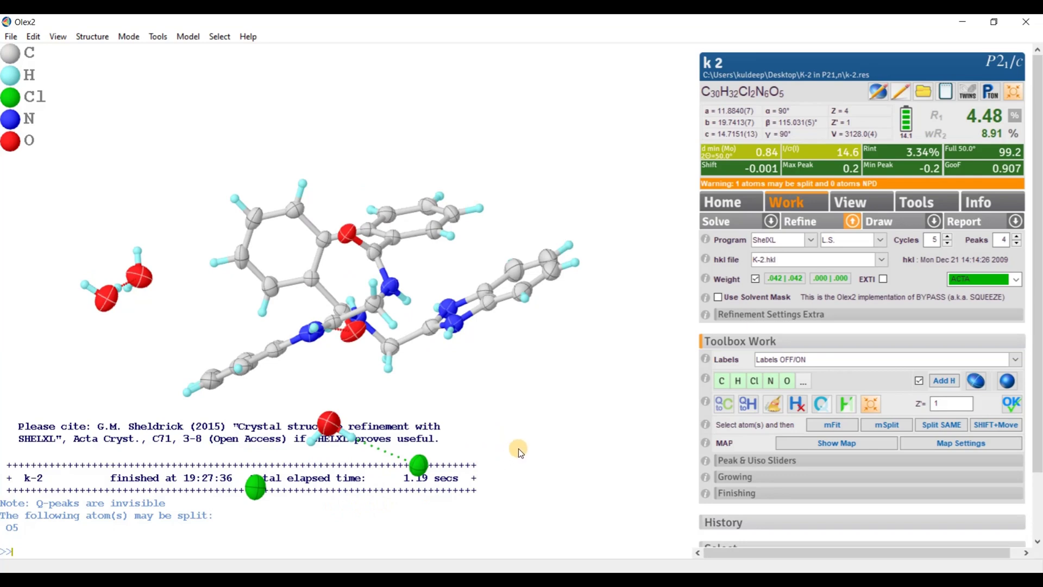
{"action": "left_click_drag", "start_coordinate": [522, 443], "coordinate": [493, 445]}
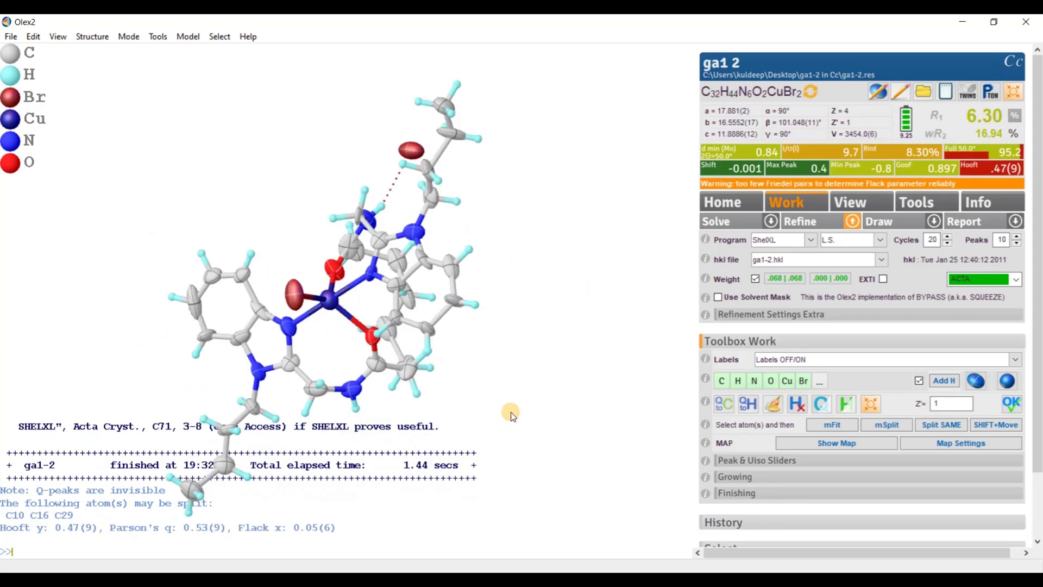
- Inspect the ga1-2 structure in Olex2 and examine its PLAT111 and PLAT113 ADDSYM alerts in the browser's checkCIF report
{"action": "left_click_drag", "start_coordinate": [517, 303], "coordinate": [486, 188]}
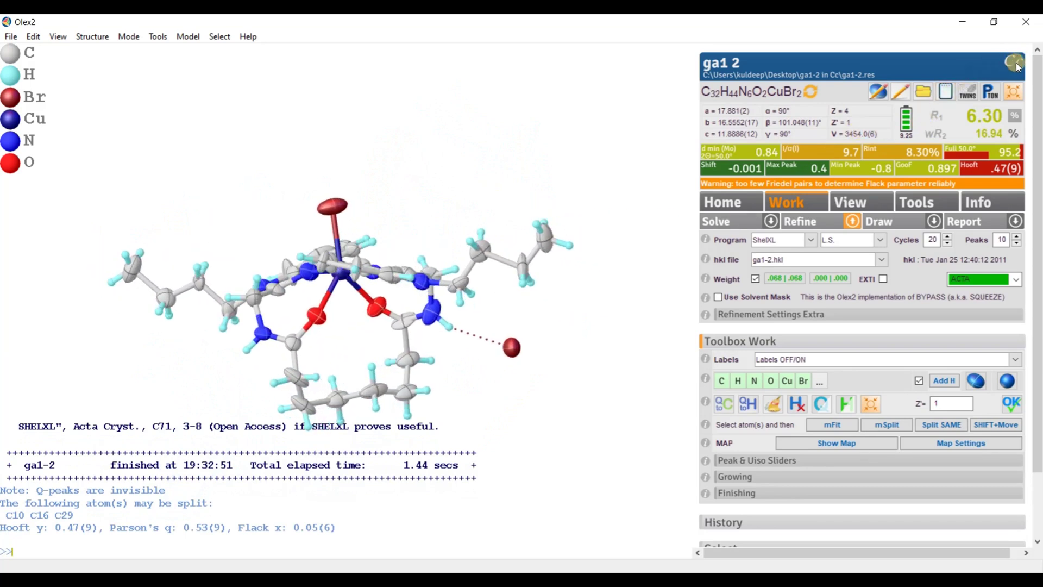
{"action": "left_click_drag", "start_coordinate": [605, 268], "coordinate": [512, 417]}
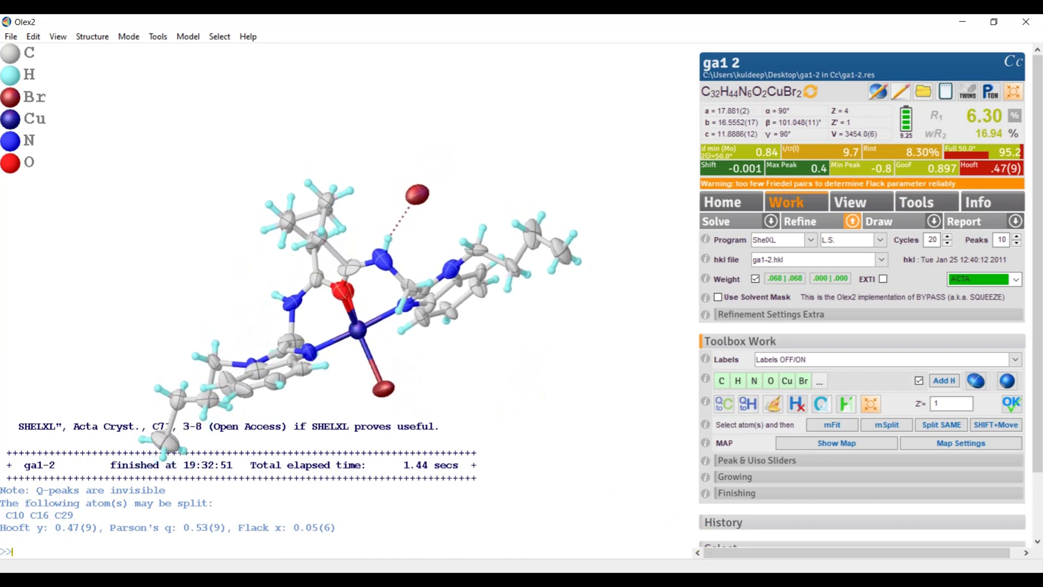
{"action": "left_click", "coordinate": [301, 560]}
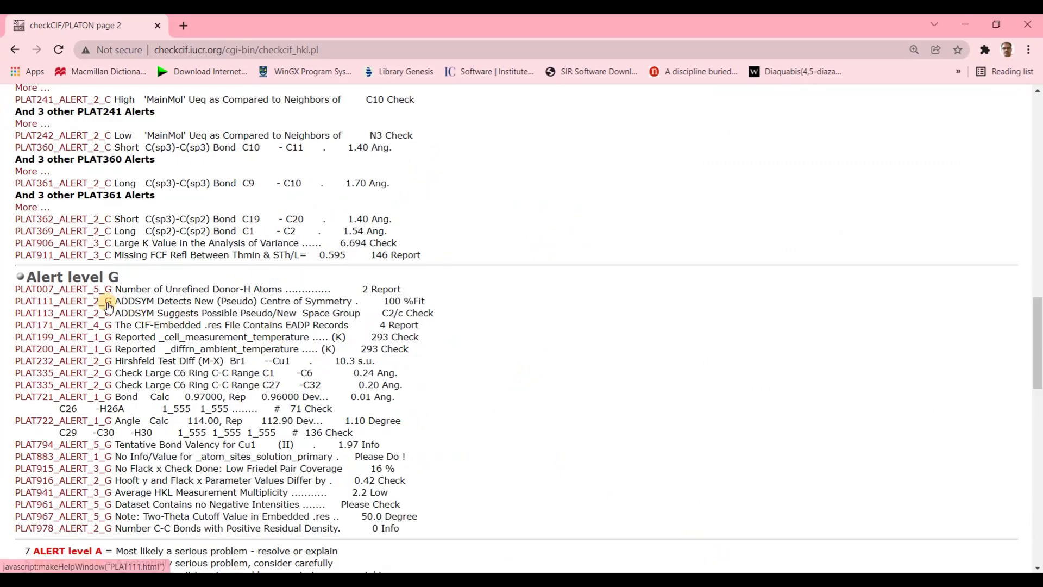
{"action": "left_click_drag", "start_coordinate": [121, 302], "coordinate": [456, 316]}
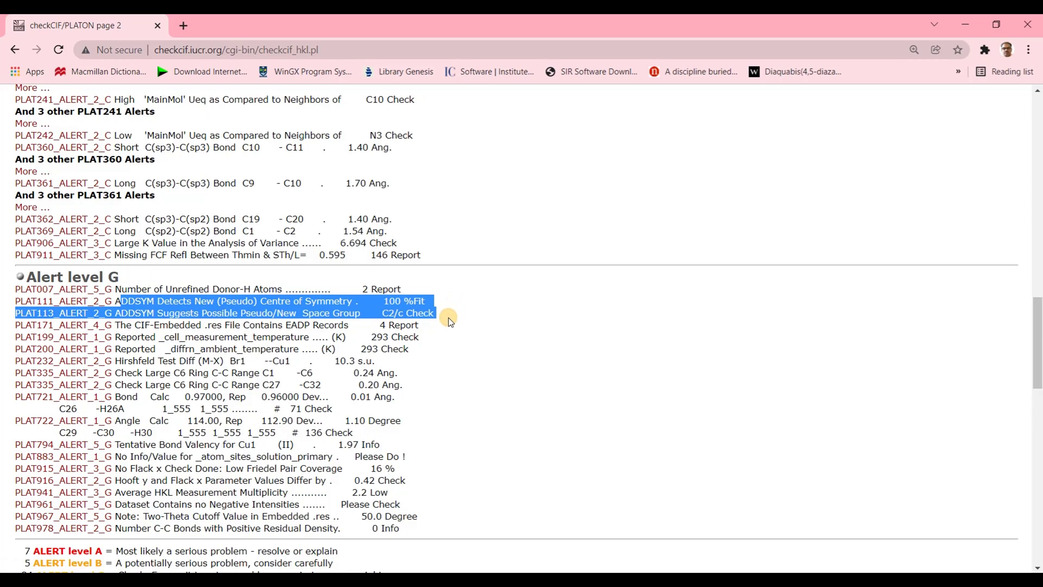
{"action": "left_click", "coordinate": [393, 314]}
{"action": "left_click_drag", "start_coordinate": [382, 313], "coordinate": [413, 313]}
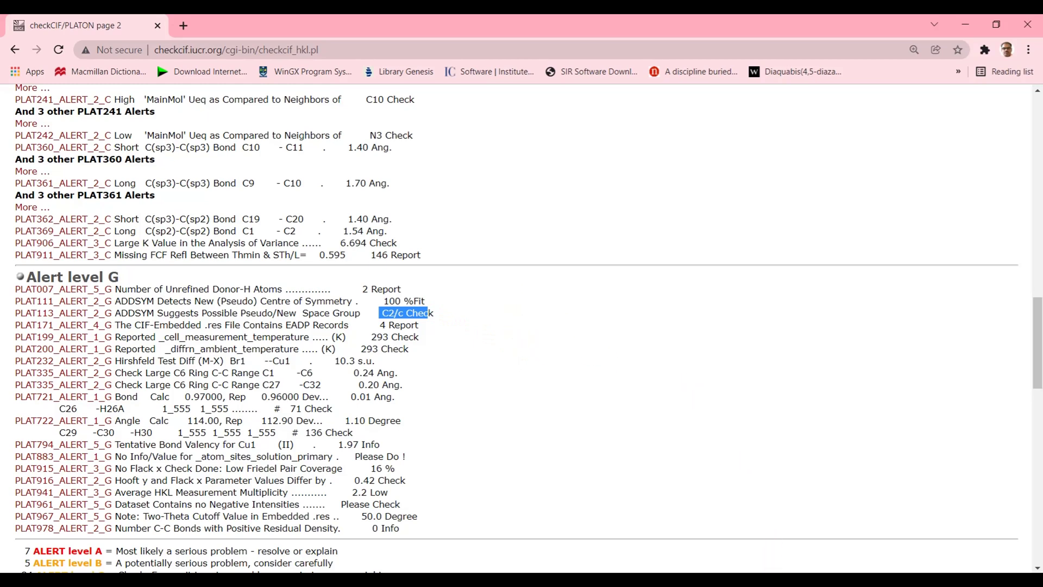
- Switch to Mercury and display the symmetry elements of the ga1-2 structure, keeping their settings window clear of the model
{"action": "key", "text": "alt+Tab"}
{"action": "left_click_drag", "start_coordinate": [511, 186], "coordinate": [457, 293]}
{"action": "left_click_drag", "start_coordinate": [338, 212], "coordinate": [507, 164]}
{"action": "left_click_drag", "start_coordinate": [470, 327], "coordinate": [477, 357]}
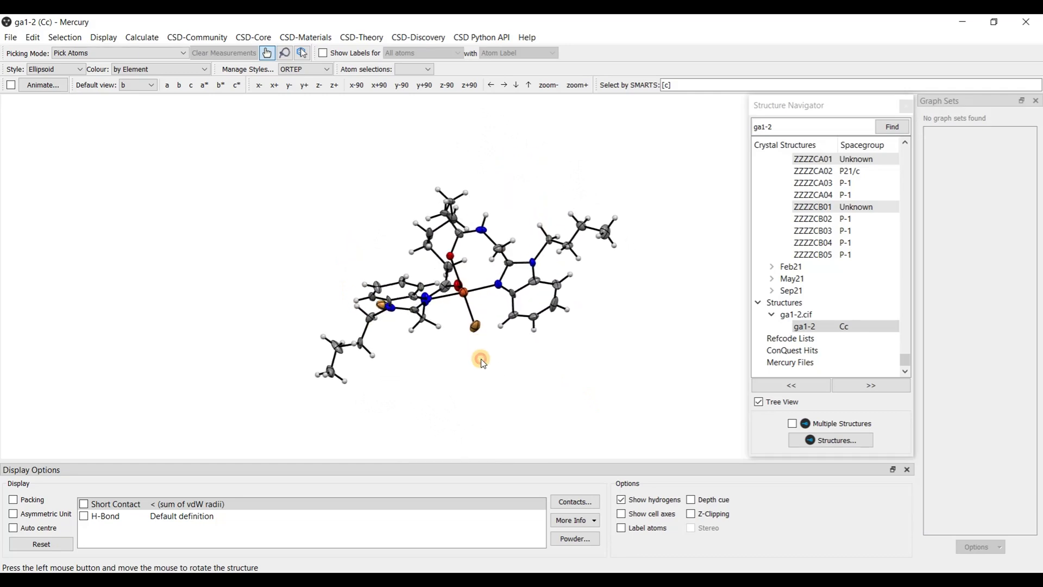
{"action": "left_click", "coordinate": [113, 41]}
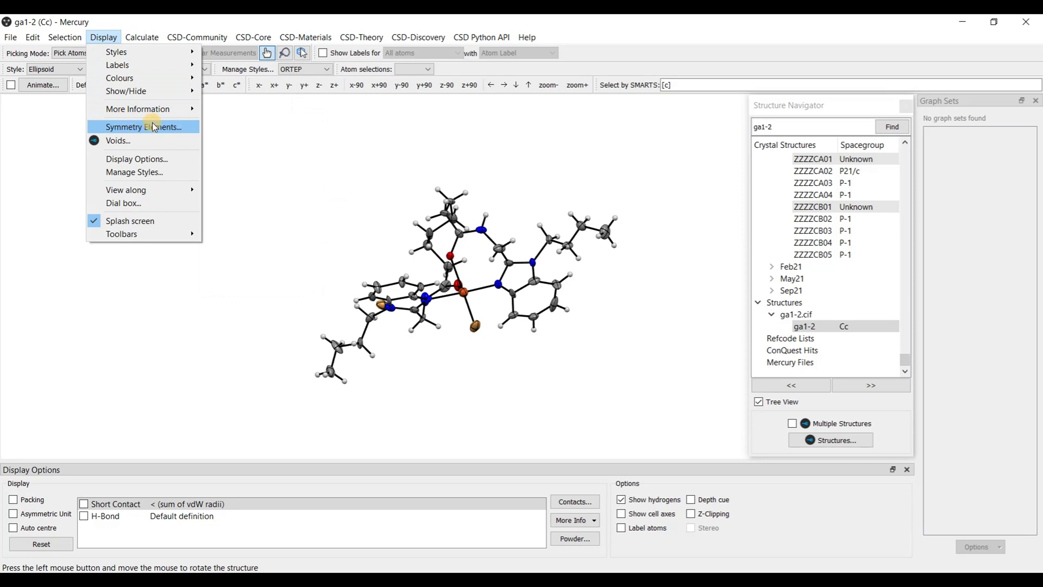
{"action": "left_click", "coordinate": [176, 128]}
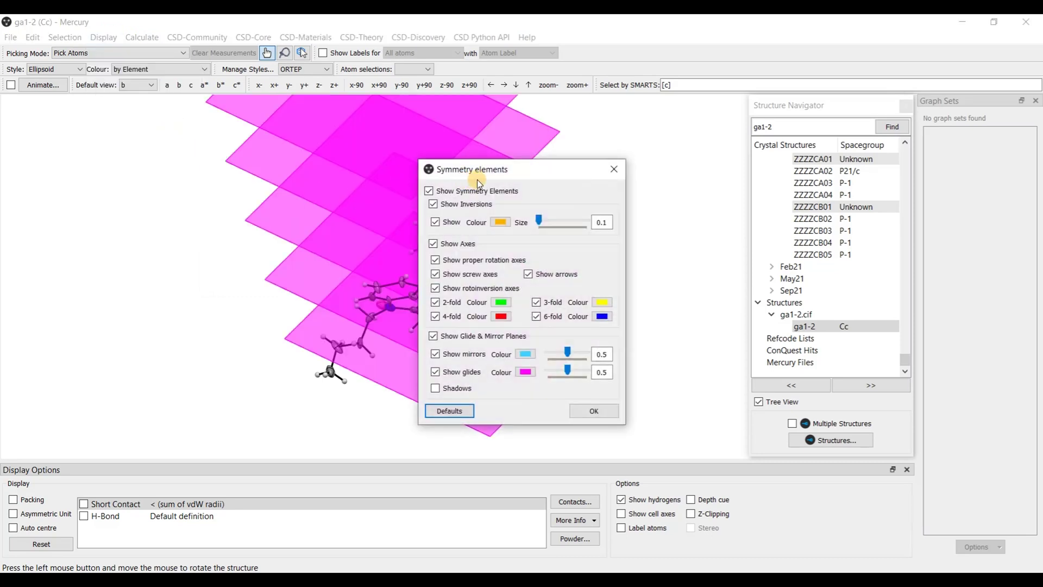
{"action": "left_click_drag", "start_coordinate": [505, 174], "coordinate": [827, 182]}
- Turn on packing for the ga1-2 structure and inspect the unit cell together with its glide planes
{"action": "left_click_drag", "start_coordinate": [647, 158], "coordinate": [404, 270]}
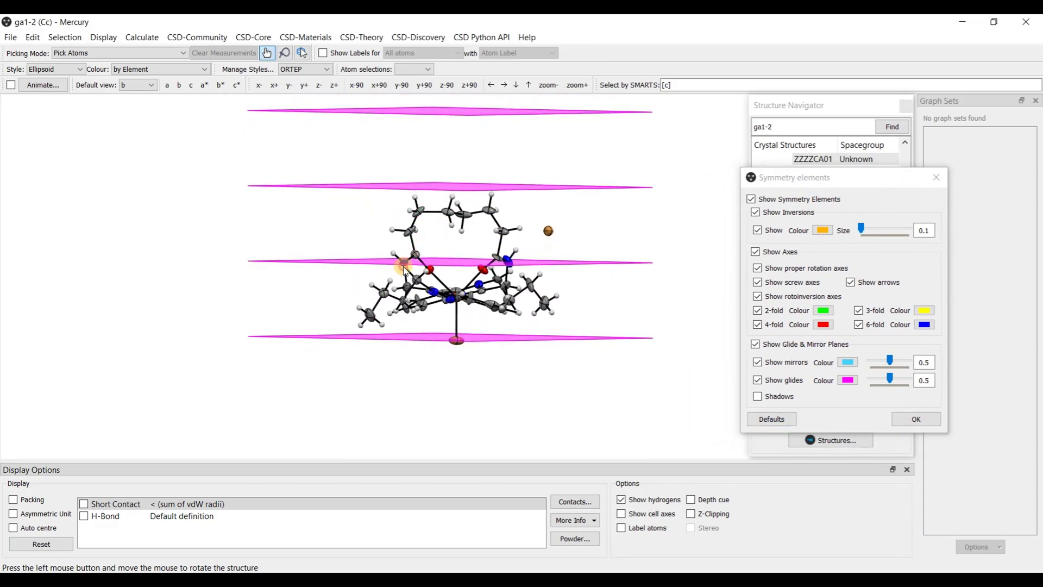
{"action": "left_click", "coordinate": [14, 500]}
{"action": "left_click_drag", "start_coordinate": [447, 253], "coordinate": [565, 256]}
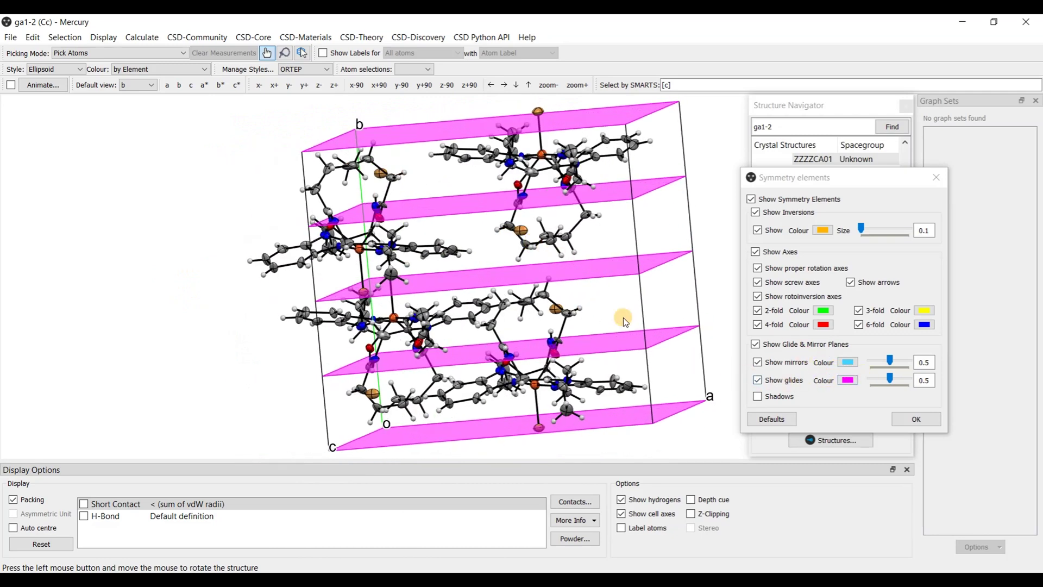
- Examine the packed ga1-2 cell and its glide planes from other directions, and switch to Olex2 to examine the molecule
{"action": "left_click_drag", "start_coordinate": [618, 313], "coordinate": [205, 243]}
{"action": "left_click", "coordinate": [558, 87]}
{"action": "left_click_drag", "start_coordinate": [554, 136], "coordinate": [569, 272]}
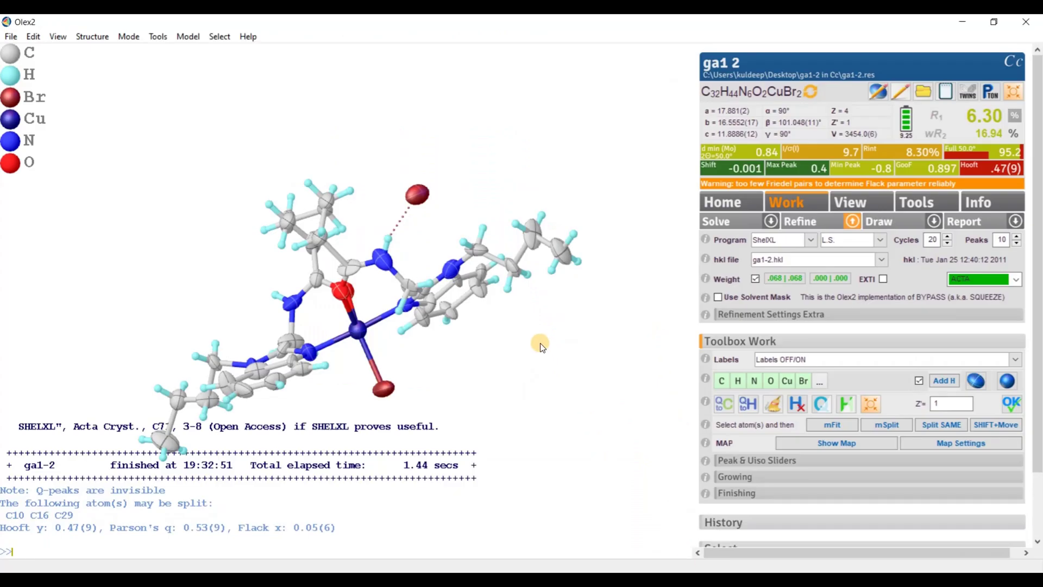
{"action": "left_click_drag", "start_coordinate": [540, 343], "coordinate": [447, 373]}
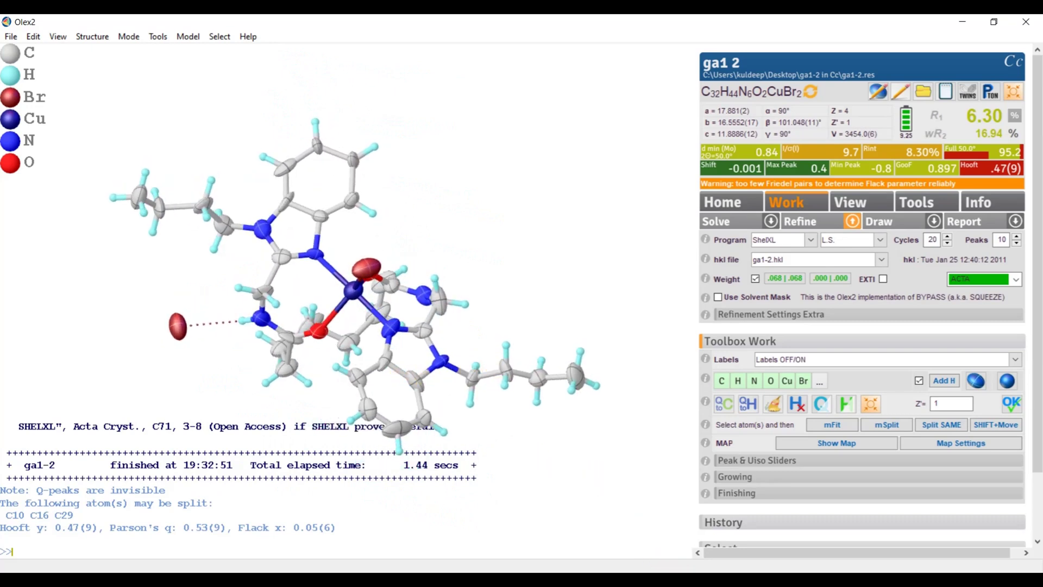
- Minimise the Olex2, Mercury and browser windows and switch to WinGX on the cleared desktop
{"action": "left_click", "coordinate": [735, 580]}
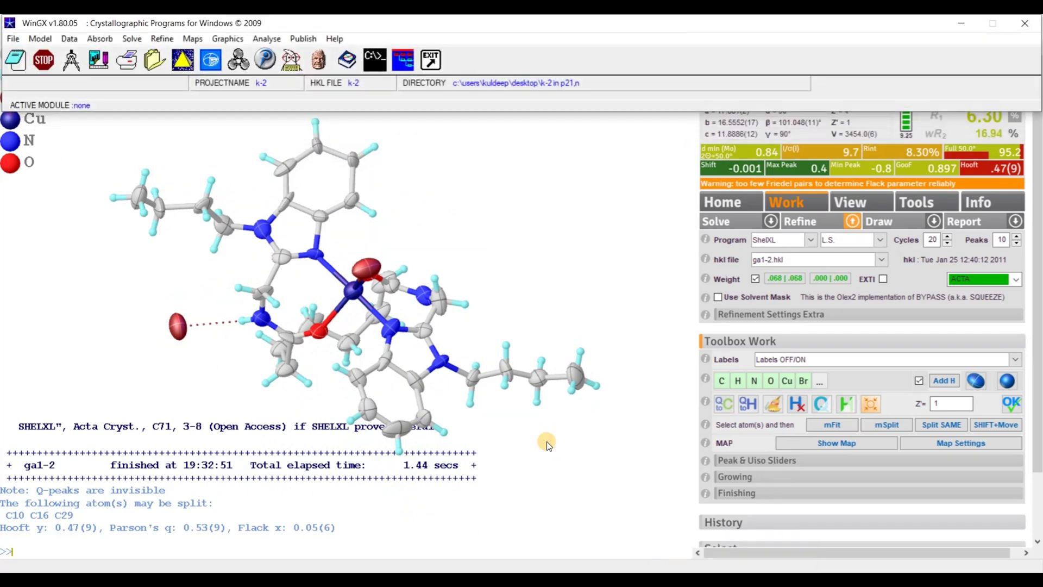
{"action": "left_click", "coordinate": [786, 387]}
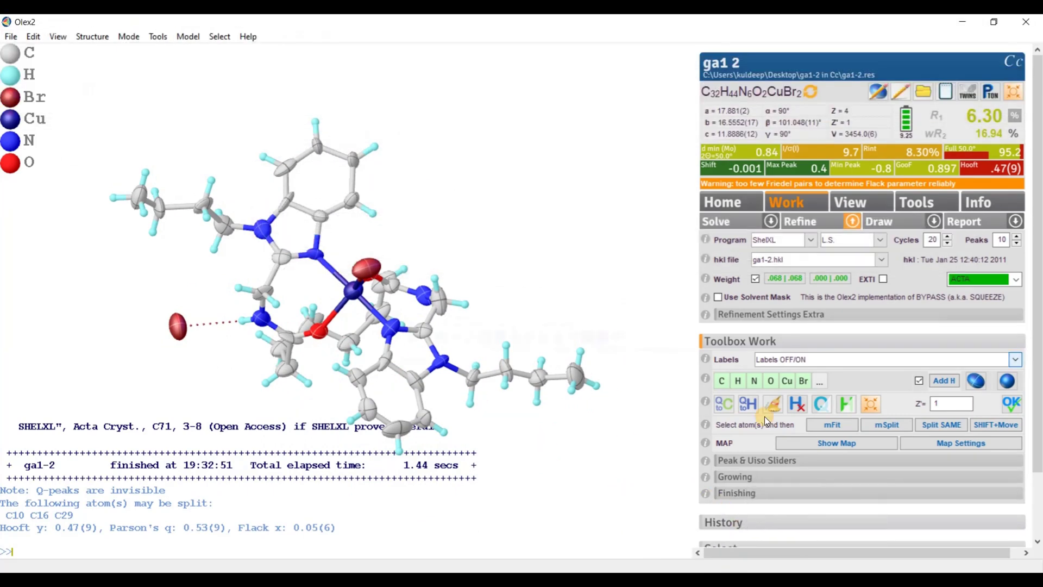
{"action": "left_click", "coordinate": [969, 25]}
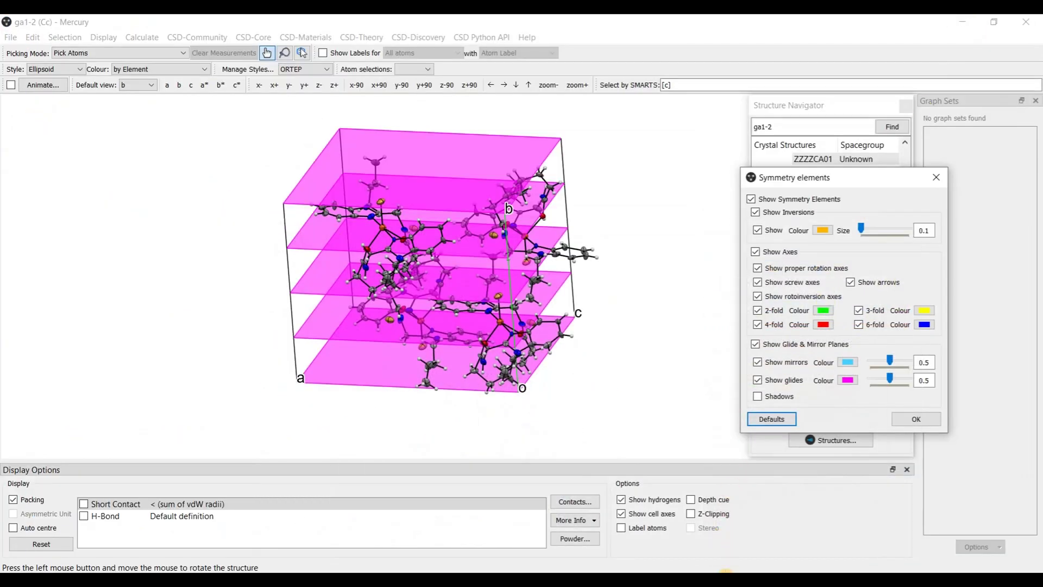
{"action": "left_click", "coordinate": [963, 22]}
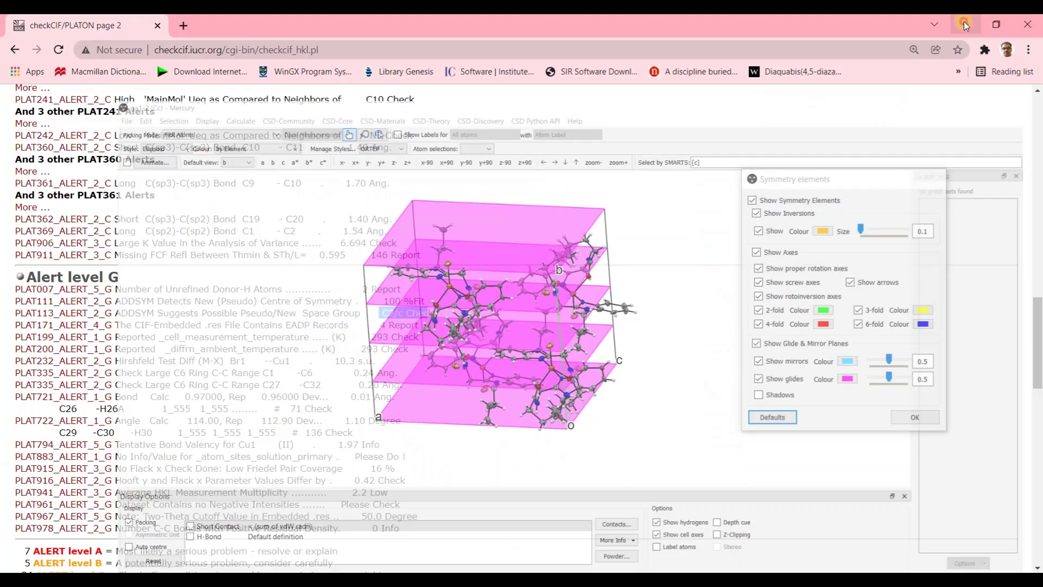
{"action": "left_click", "coordinate": [965, 25]}
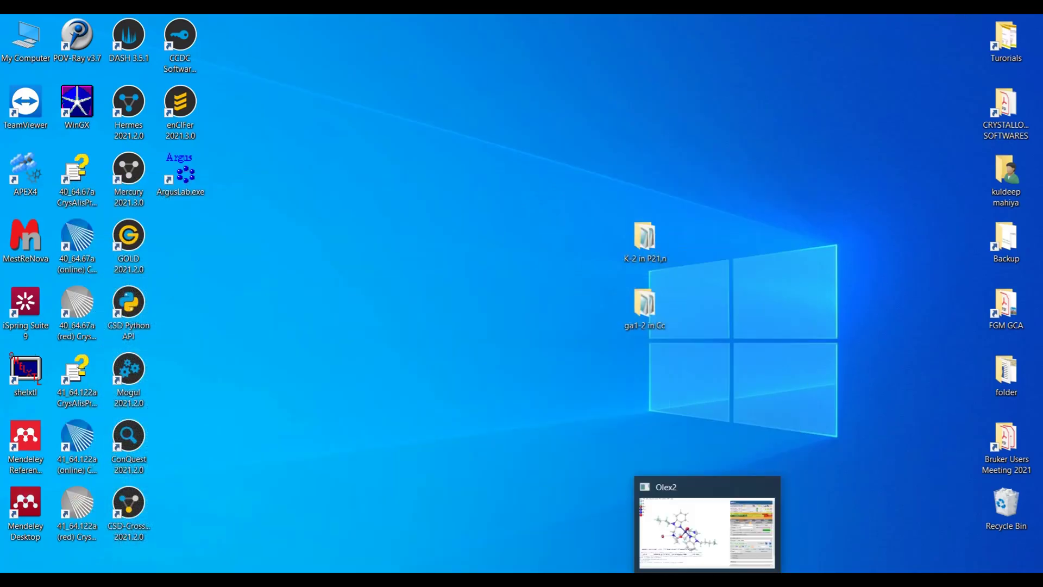
{"action": "left_click", "coordinate": [679, 579]}
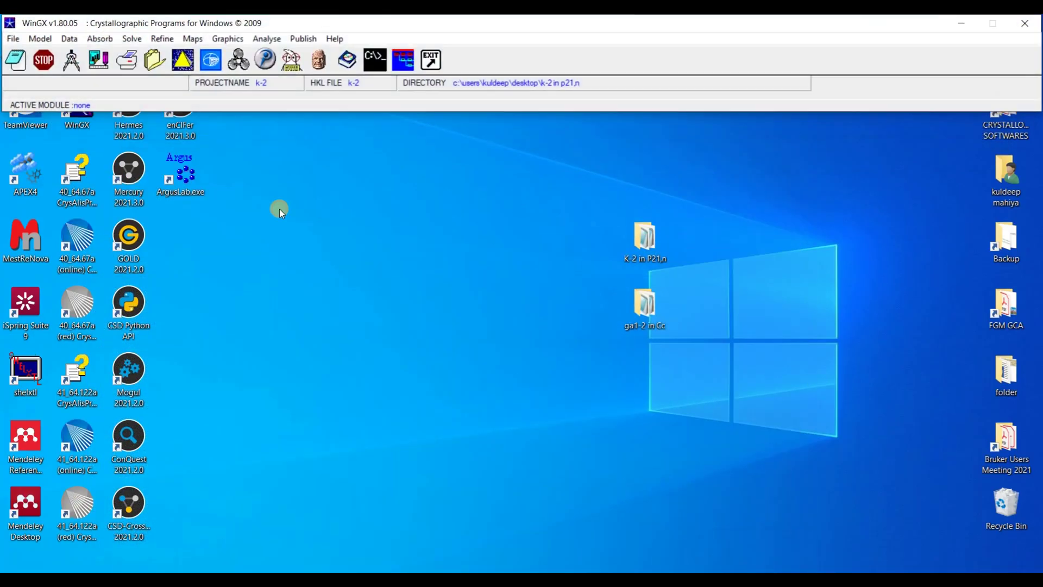
- Start a new project from the ga1-2 INS file in the desktop folder "ga1-2 in Cc" and dismiss its model summary
{"action": "left_click", "coordinate": [13, 38]}
{"action": "mouse_move", "coordinate": [24, 58]}
{"action": "left_click", "coordinate": [174, 55]}
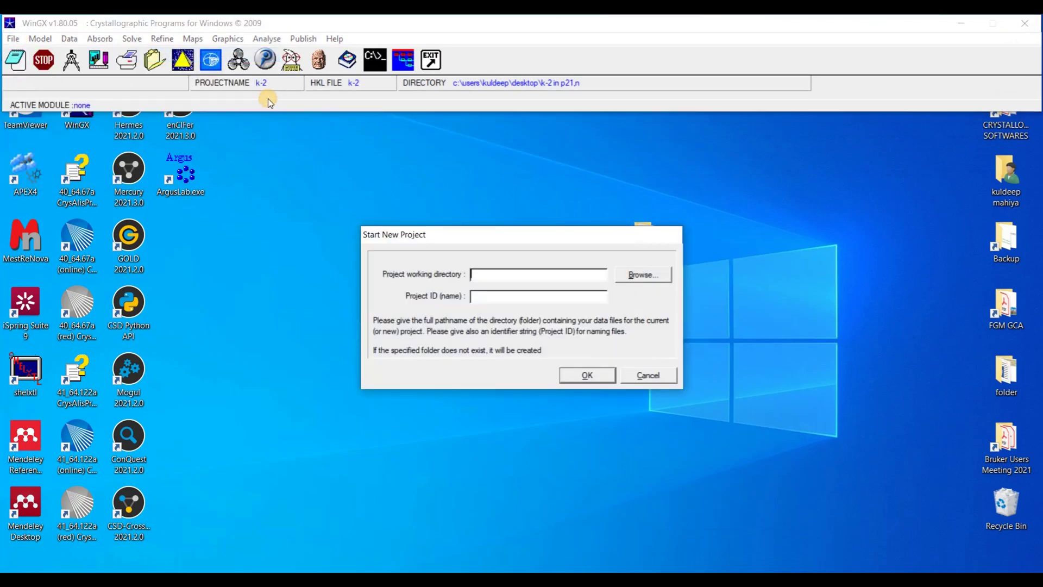
{"action": "left_click", "coordinate": [634, 273]}
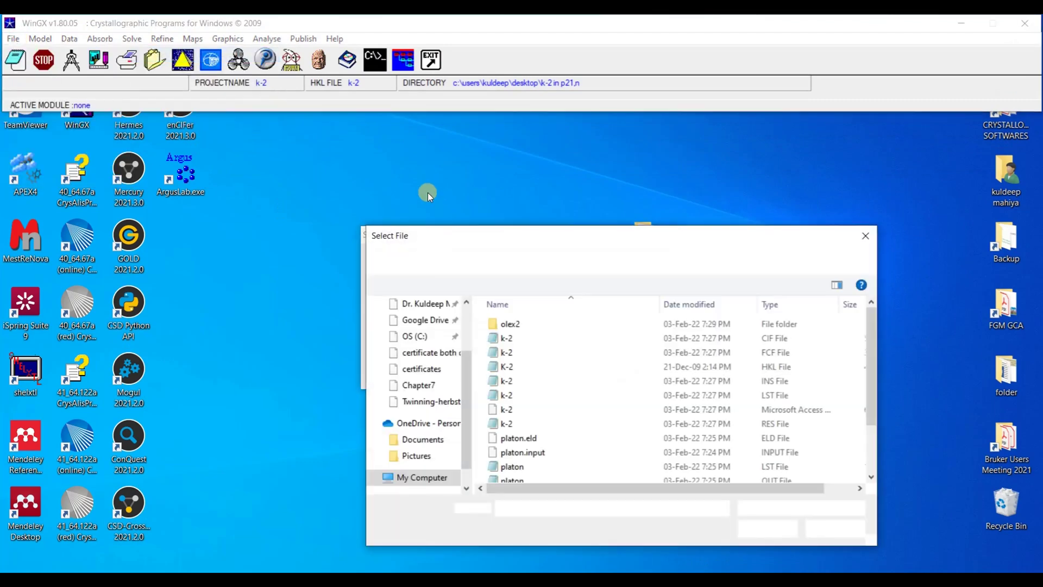
{"action": "left_click", "coordinate": [547, 259]}
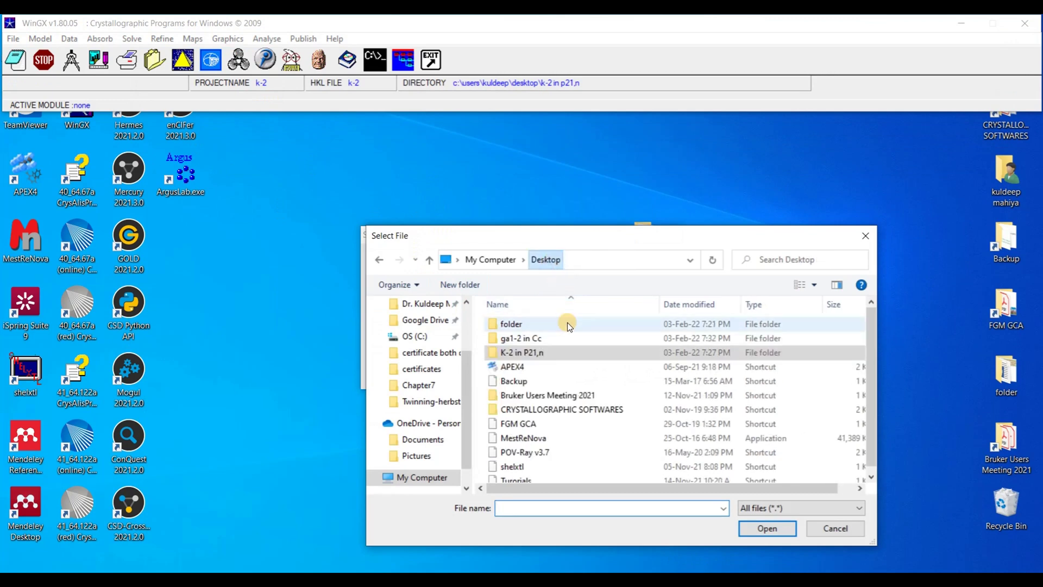
{"action": "double_click", "coordinate": [532, 339]}
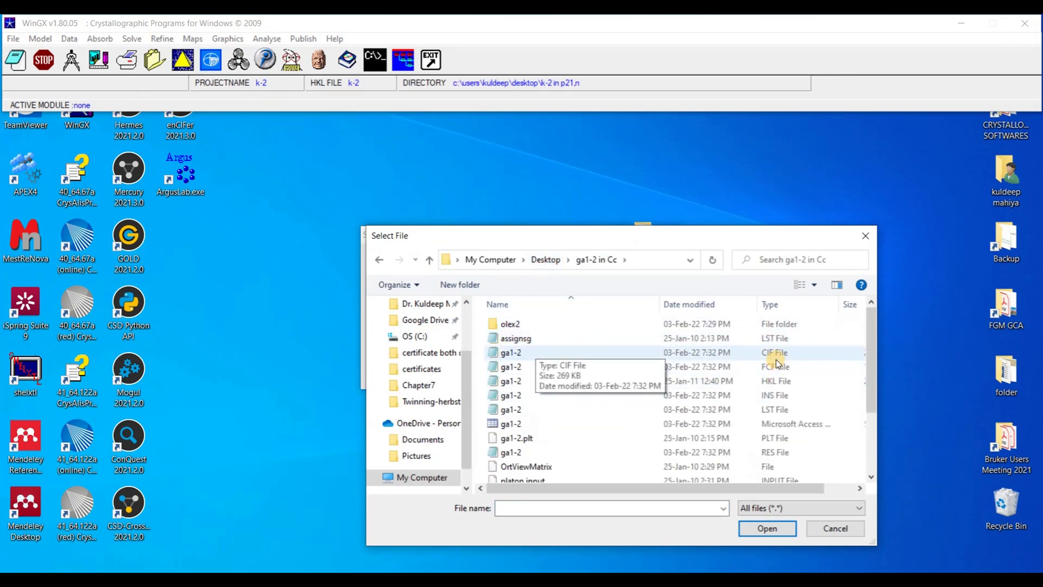
{"action": "left_click", "coordinate": [771, 393]}
{"action": "left_click", "coordinate": [768, 527]}
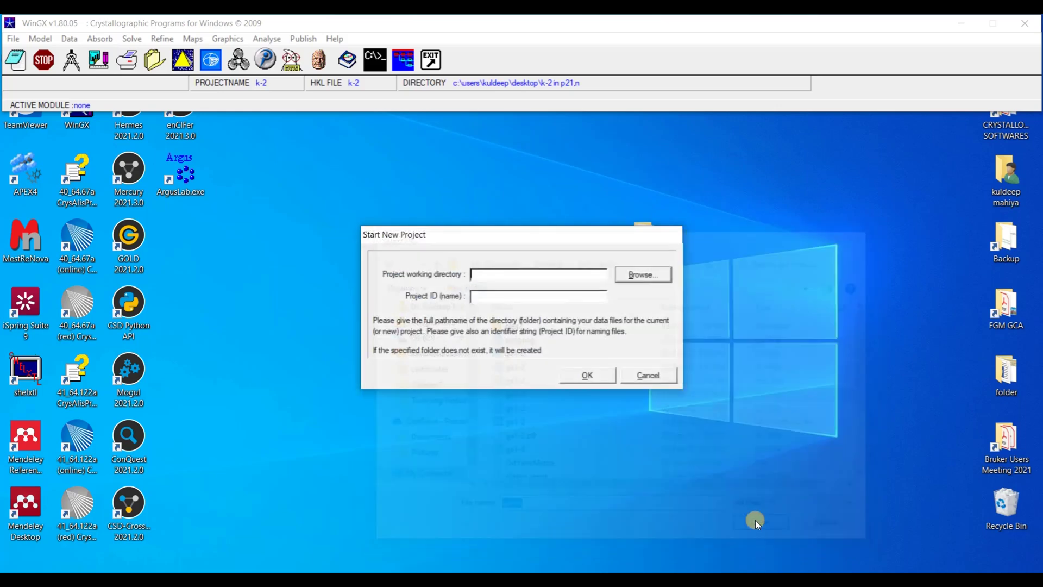
{"action": "left_click", "coordinate": [593, 375]}
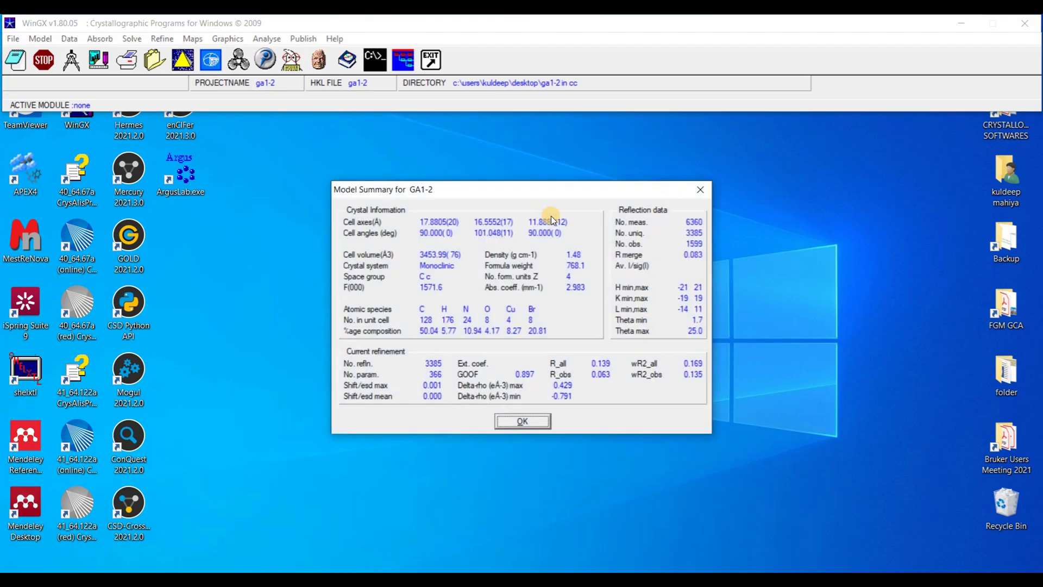
{"action": "left_click", "coordinate": [523, 422]}
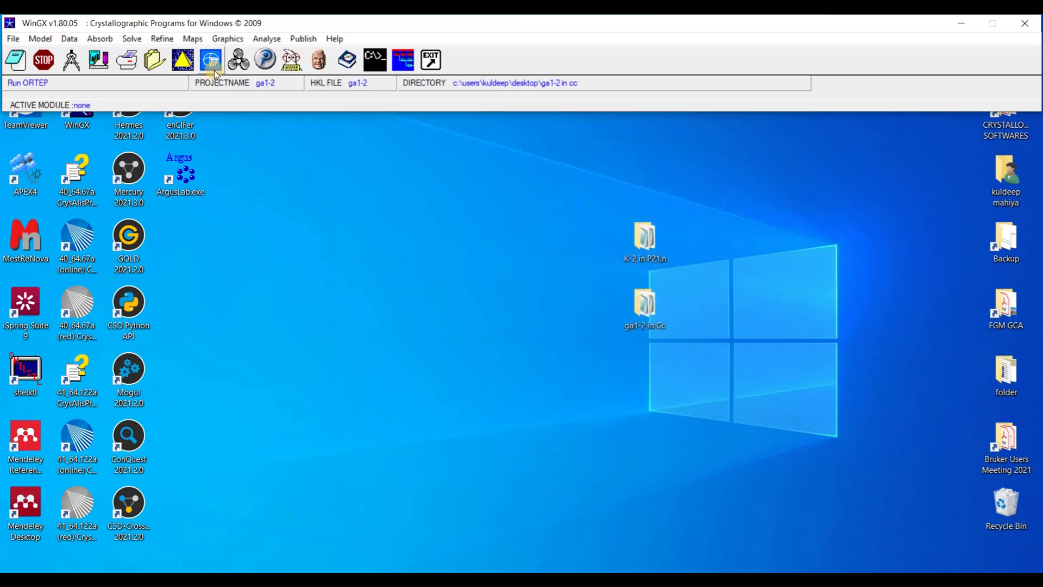
- Open the ga1-2.ins instruction file and check the space group in its TITL line, leaving the file unedited
{"action": "left_click", "coordinate": [162, 39]}
{"action": "left_click", "coordinate": [219, 104]}
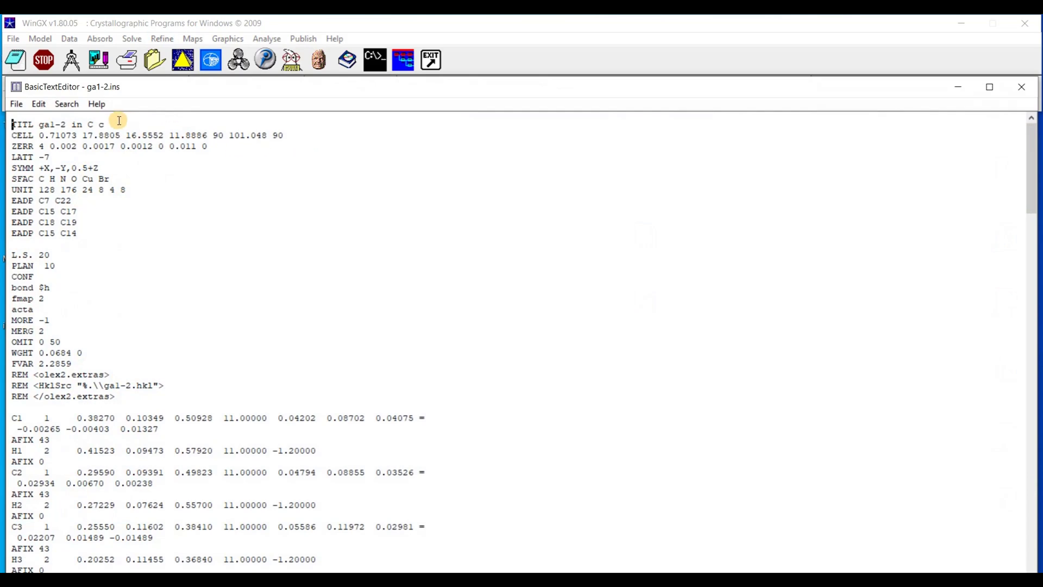
{"action": "left_click_drag", "start_coordinate": [119, 120], "coordinate": [78, 122]}
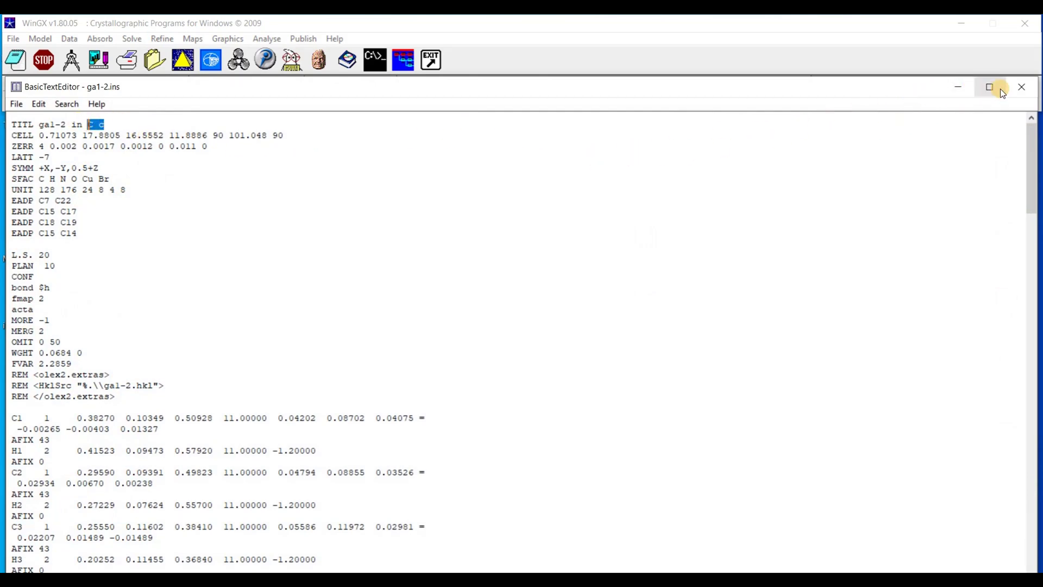
{"action": "left_click", "coordinate": [1021, 87]}
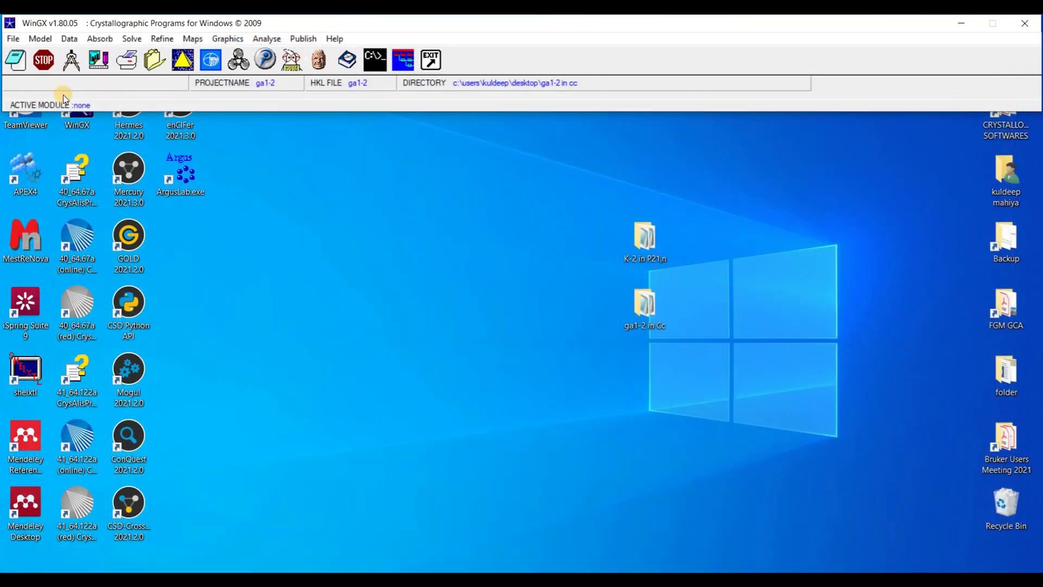
- Inspect the ga1-2 model with its Q-peaks in SXGRAPH, and close the graphical editor
{"action": "left_click", "coordinate": [72, 59]}
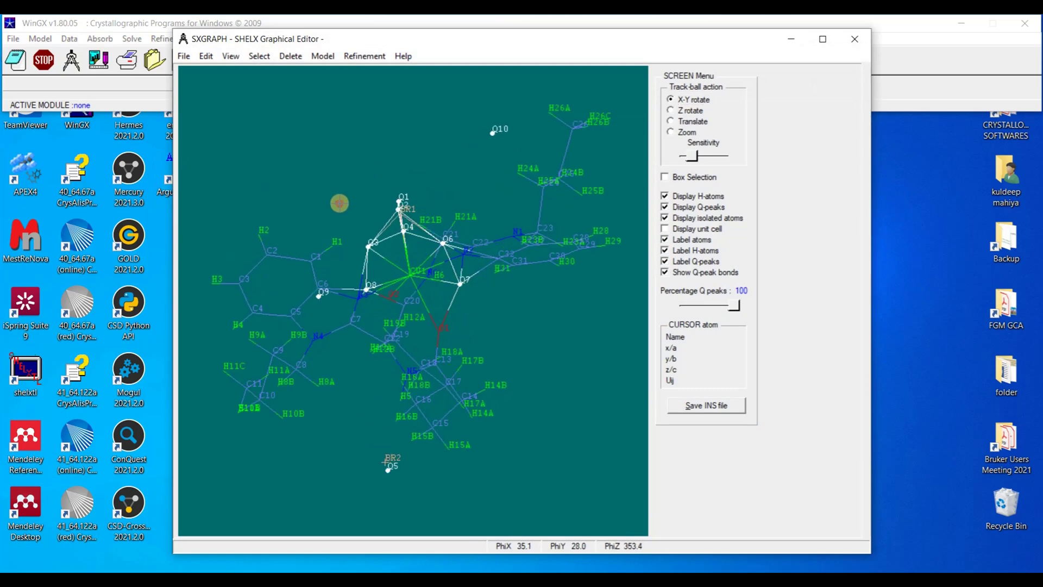
{"action": "left_click_drag", "start_coordinate": [329, 208], "coordinate": [361, 174]}
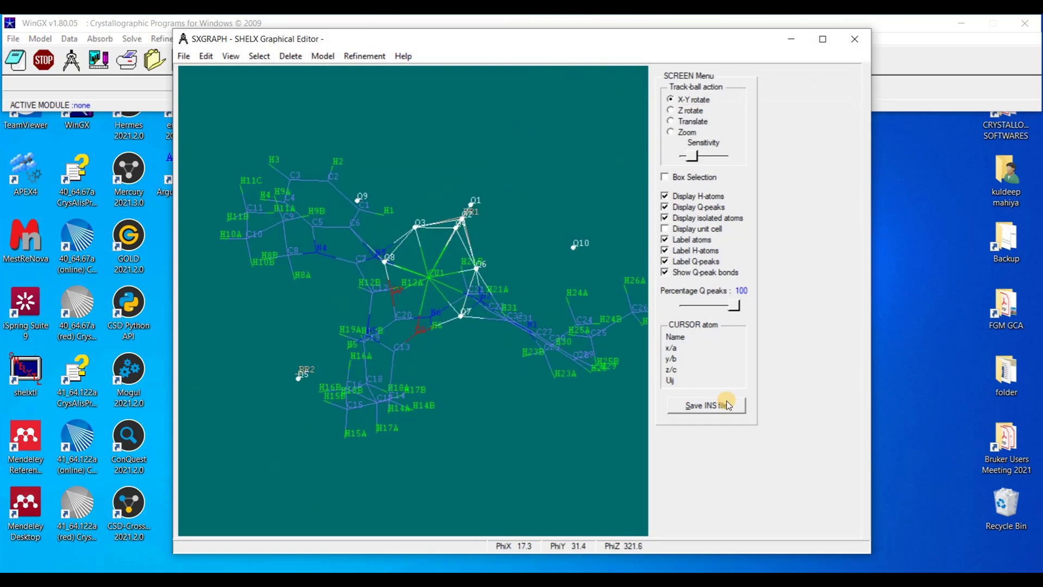
{"action": "left_click", "coordinate": [855, 39]}
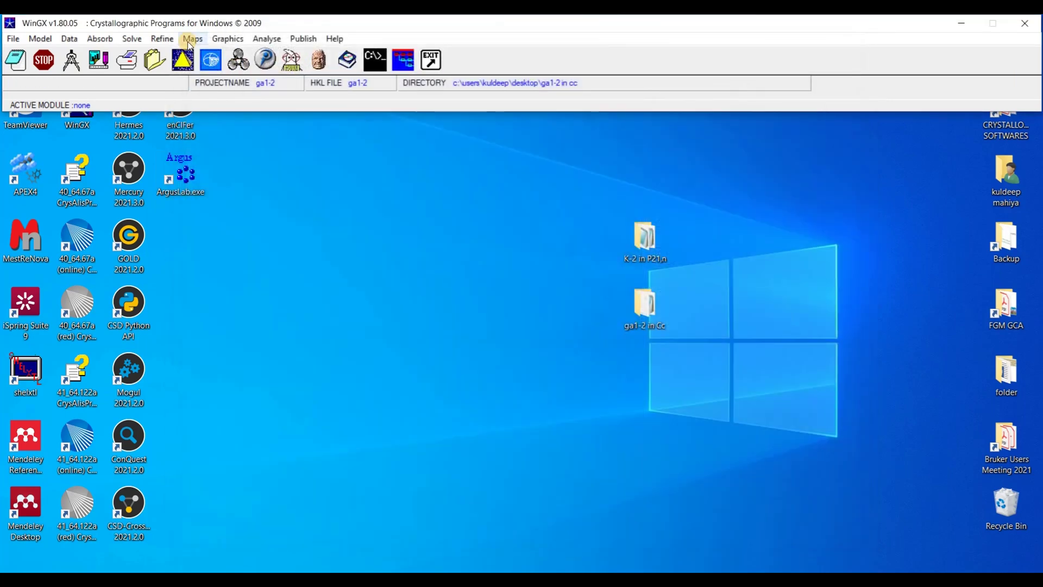
- Refine the ga1-2 structure with SHELXL-97 and close the refinement output
{"action": "left_click", "coordinate": [170, 38]}
{"action": "left_click", "coordinate": [180, 53]}
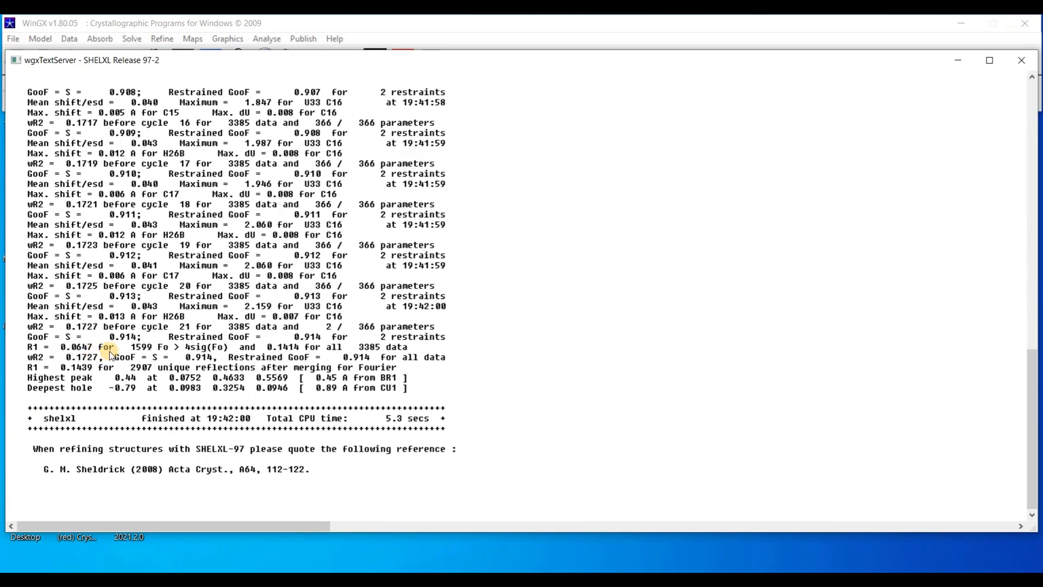
{"action": "left_click", "coordinate": [1018, 64]}
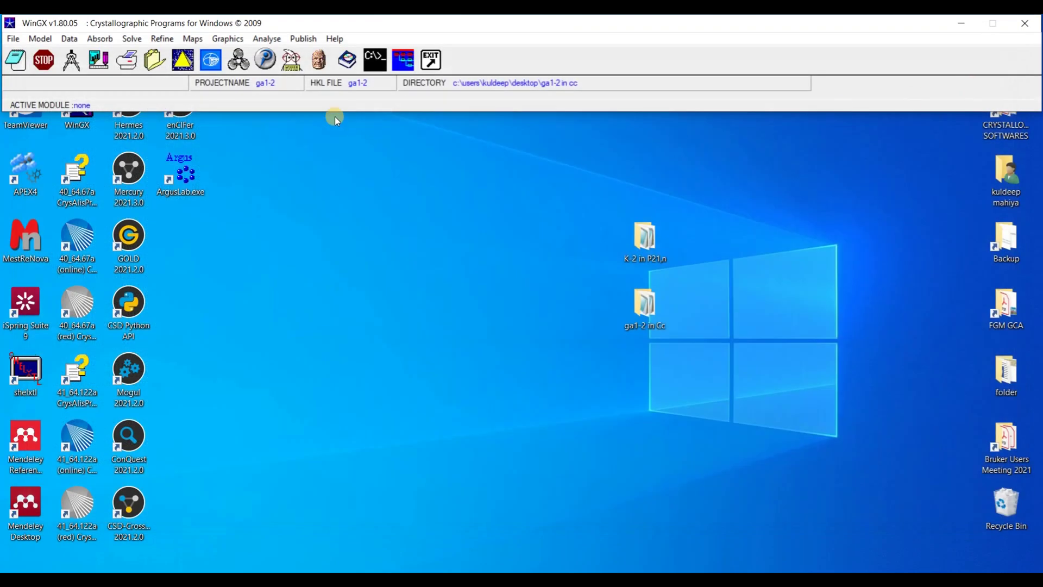
- Run ADDSYM-SHX on ga1-2 from PLATON's graphical menu and minimise its text output
{"action": "left_click", "coordinate": [268, 39]}
{"action": "mouse_move", "coordinate": [277, 85]}
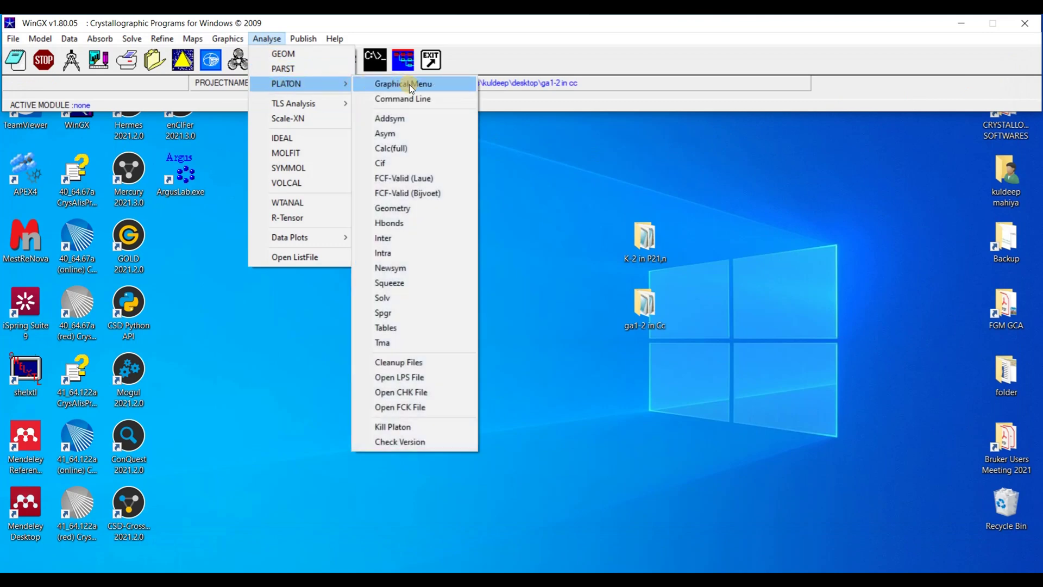
{"action": "left_click", "coordinate": [427, 86]}
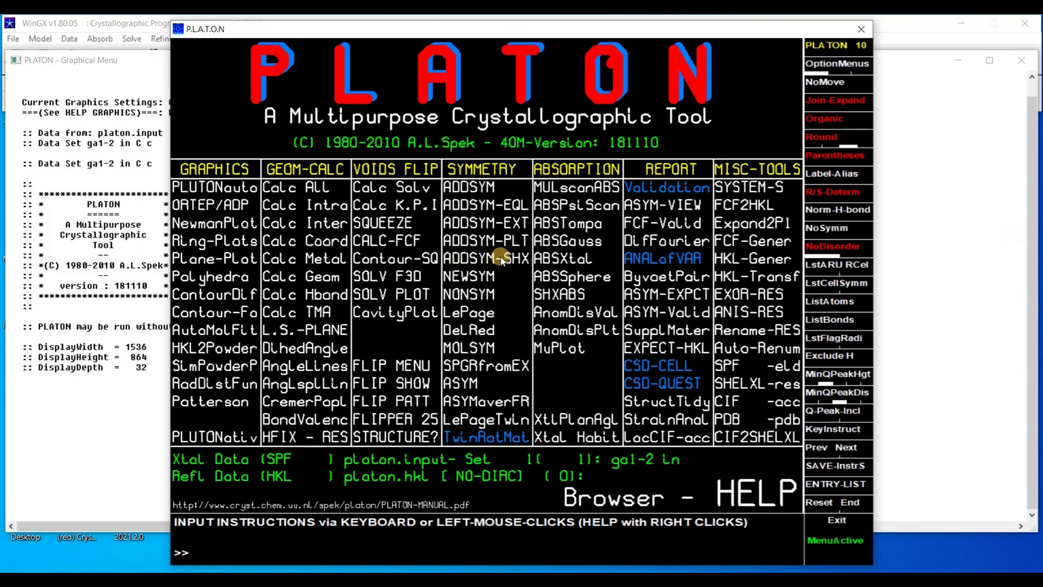
{"action": "left_click", "coordinate": [484, 258]}
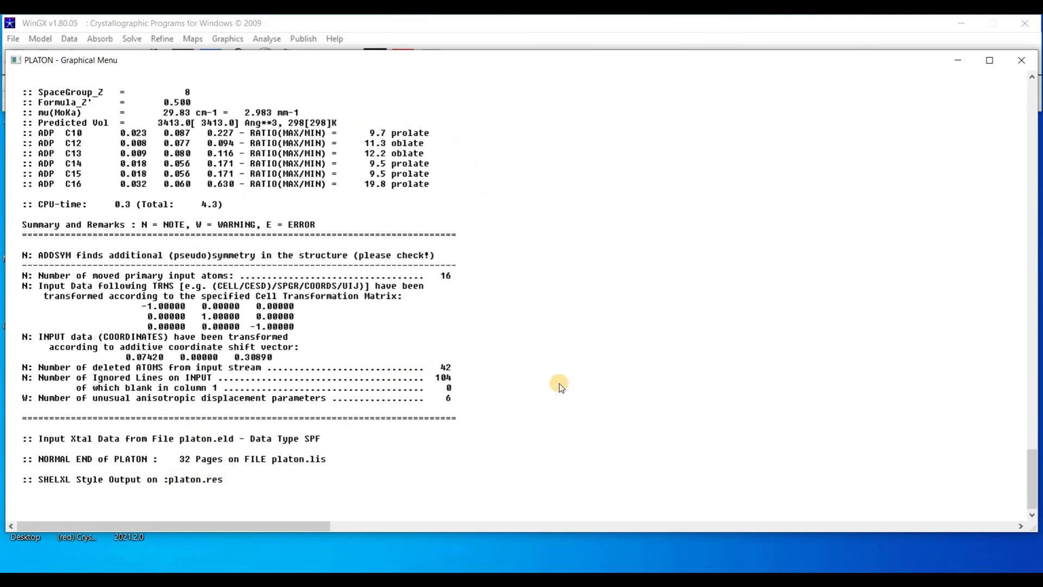
{"action": "left_click", "coordinate": [959, 61]}
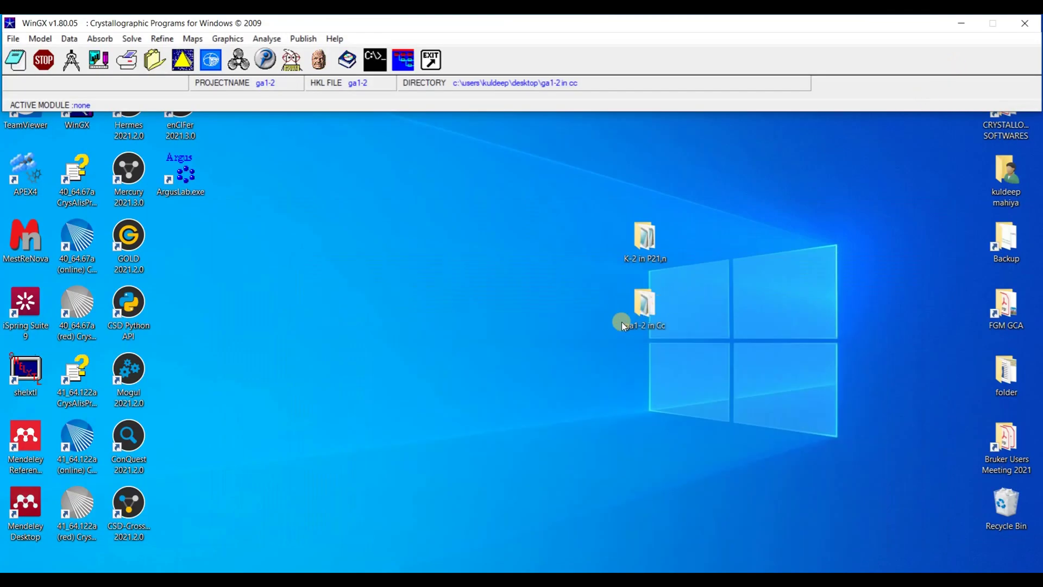
- Open platon.res from the "ga1-2 in Cc" folder and compare the old and new space groups in its TITL line
{"action": "left_click", "coordinate": [646, 315]}
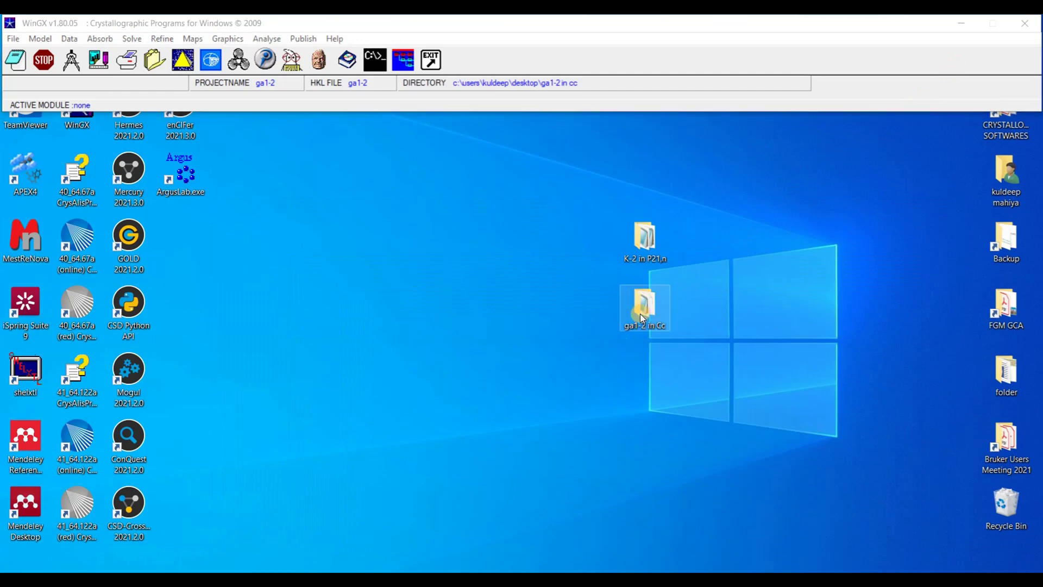
{"action": "double_click", "coordinate": [639, 314]}
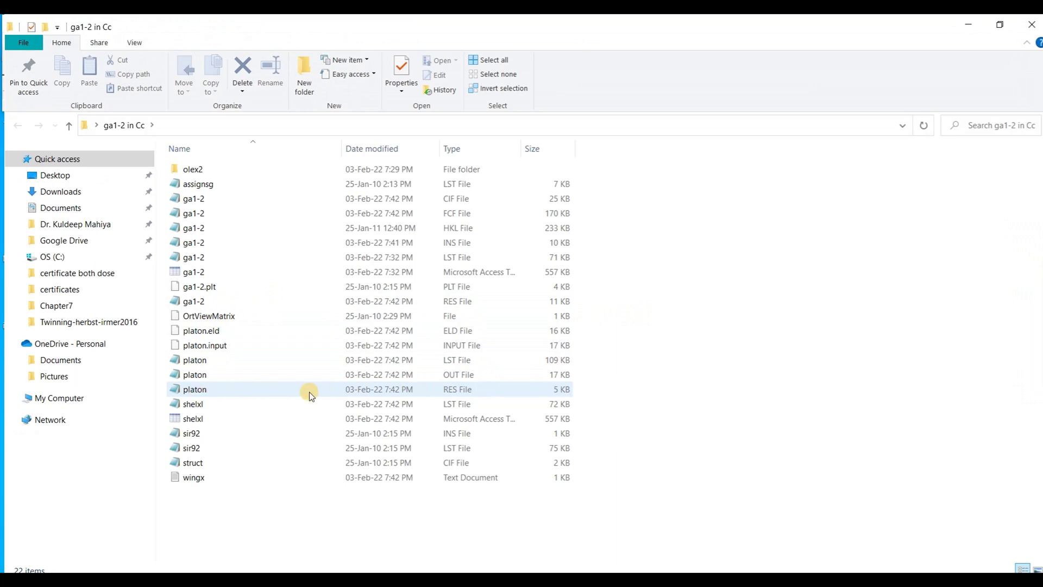
{"action": "left_click", "coordinate": [459, 393]}
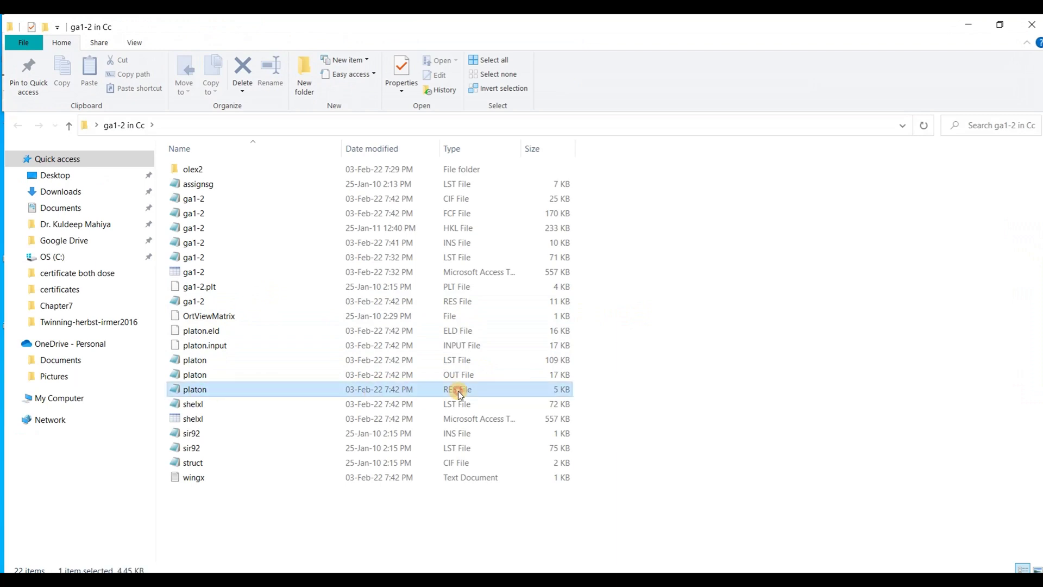
{"action": "double_click", "coordinate": [205, 391]}
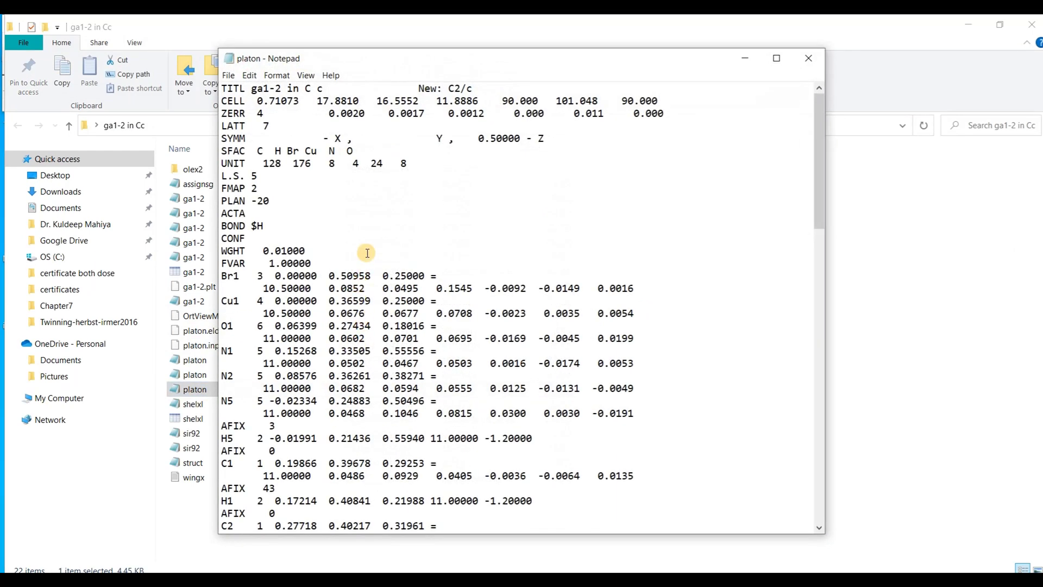
{"action": "left_click_drag", "start_coordinate": [417, 86], "coordinate": [475, 91]}
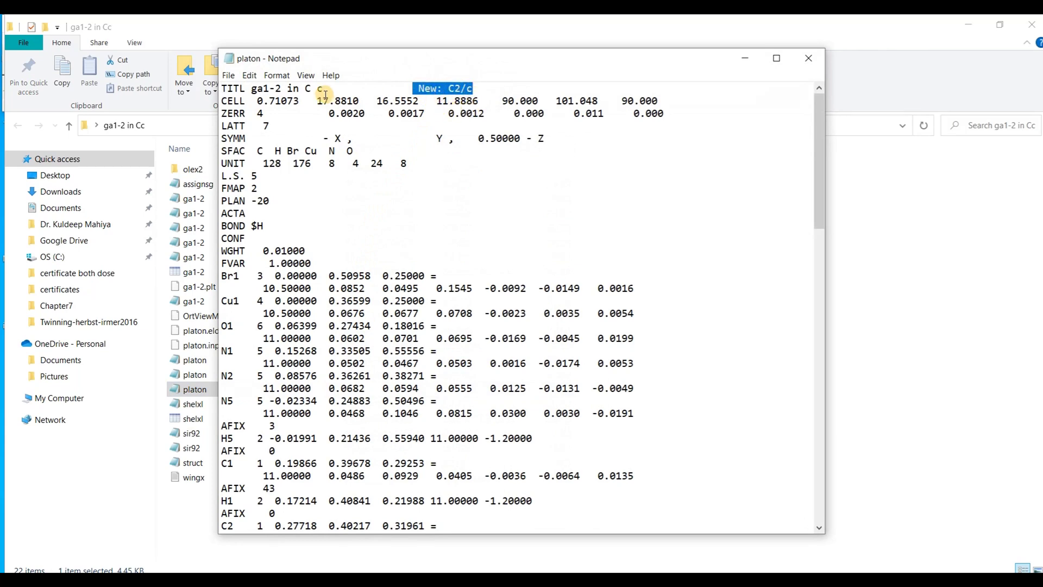
{"action": "left_click_drag", "start_coordinate": [325, 92], "coordinate": [313, 89]}
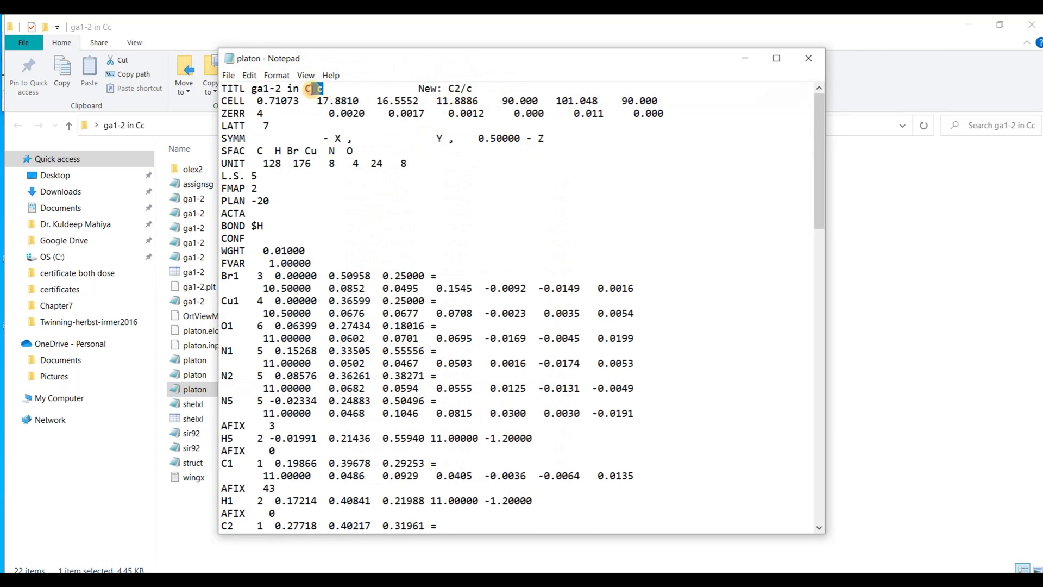
{"action": "left_click", "coordinate": [808, 58]}
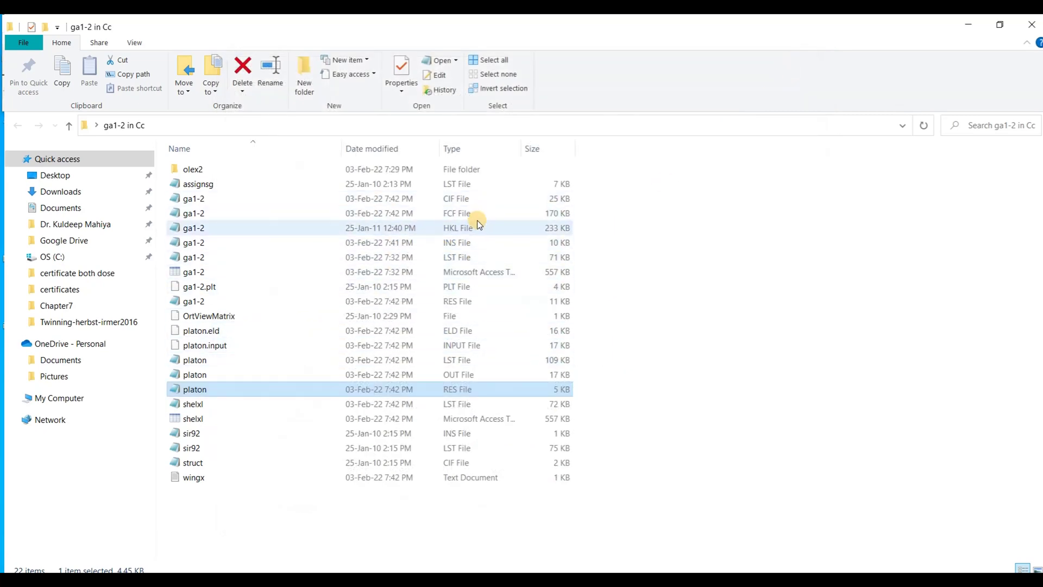
- Permanently delete the old ga1-2 RES file and rename the platon RES file as ga1-2
{"action": "double_click", "coordinate": [453, 303]}
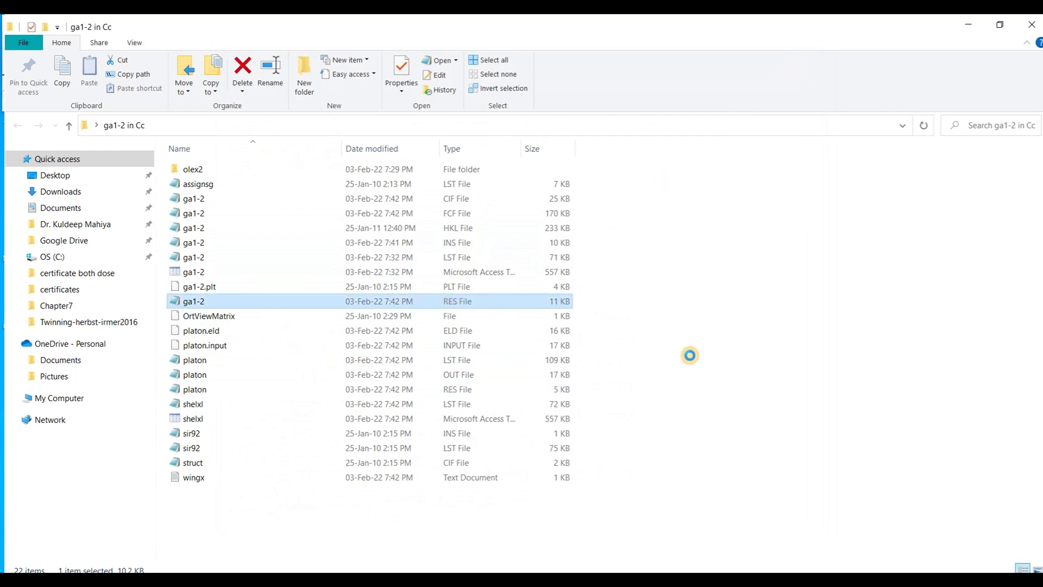
{"action": "key", "text": "shift+Delete"}
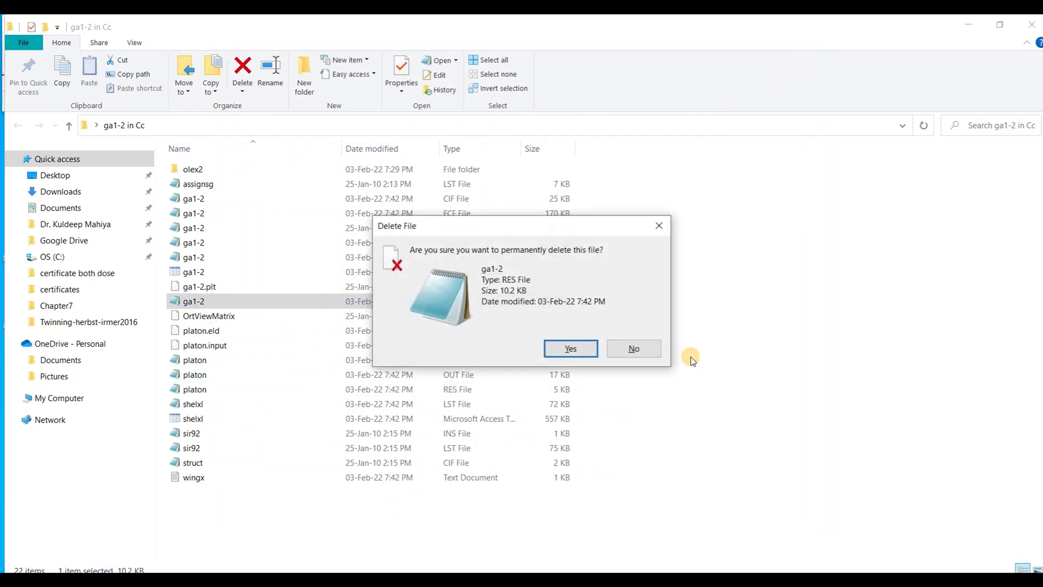
{"action": "key", "text": "Return"}
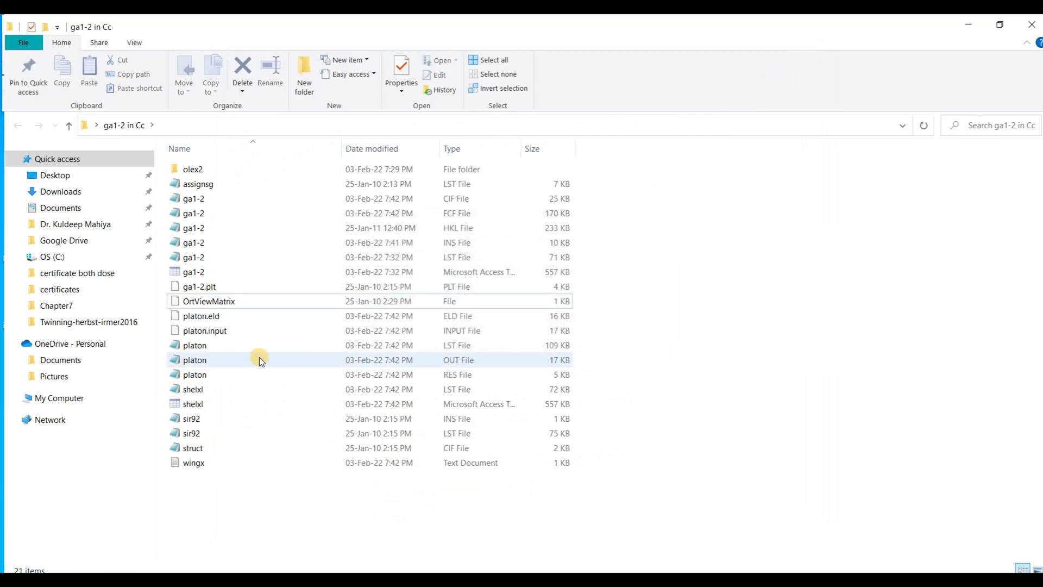
{"action": "left_click", "coordinate": [212, 376]}
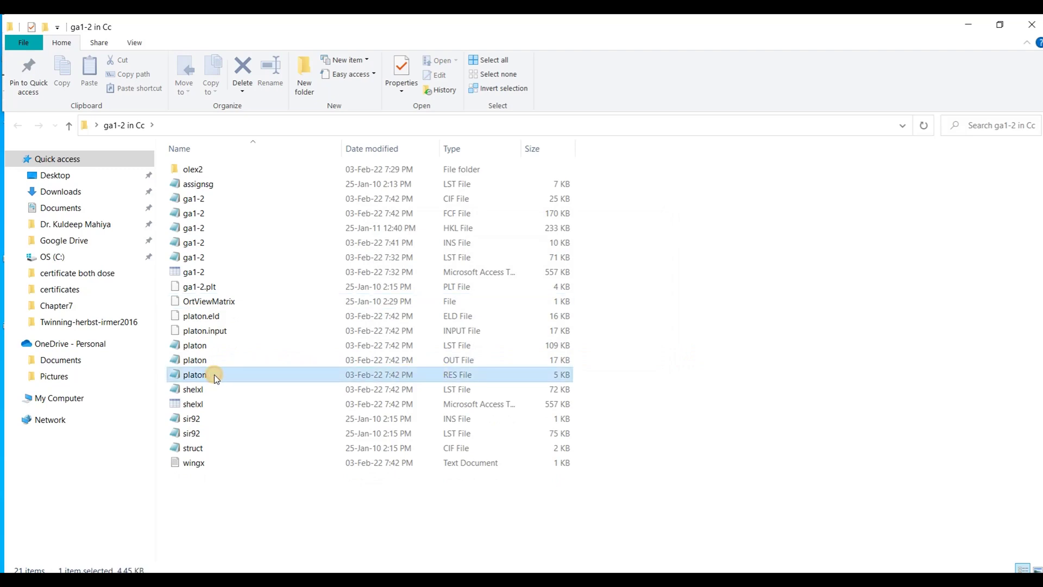
{"action": "left_click", "coordinate": [201, 376]}
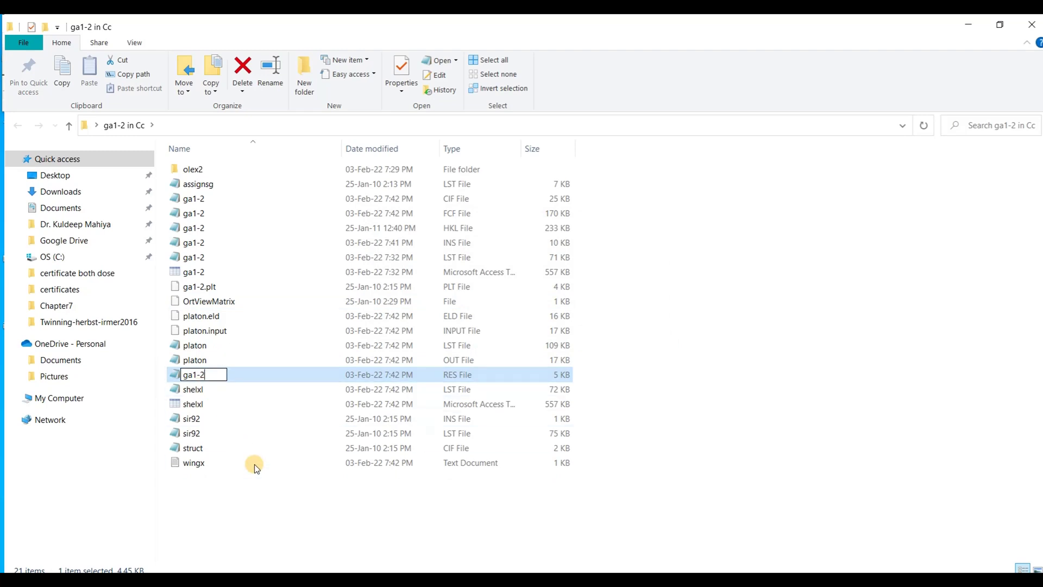
{"action": "left_click", "coordinate": [294, 491]}
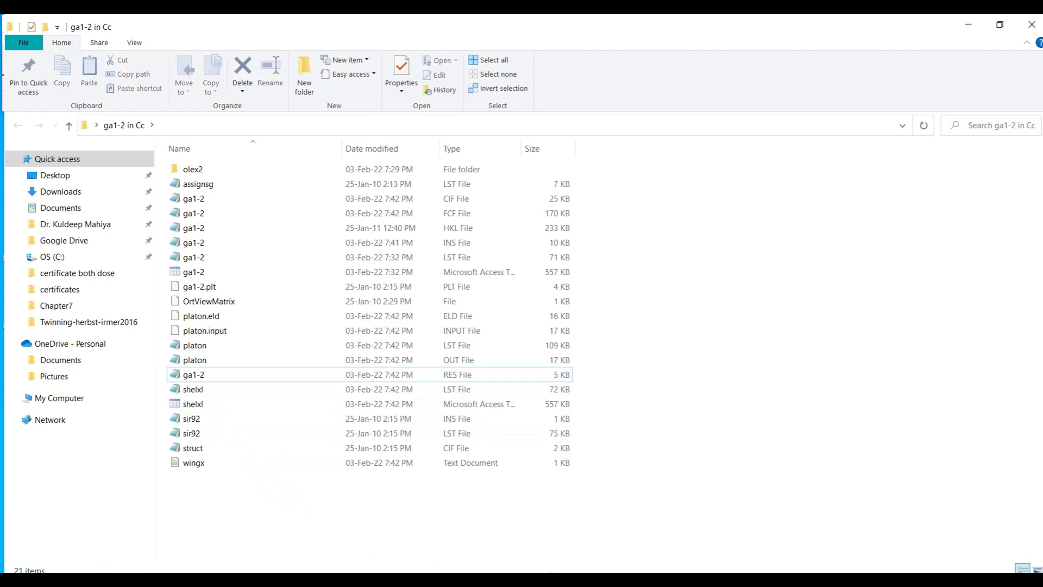
- Close PLATON's graphical menu text output and switch to WinGX
{"action": "mouse_move", "coordinate": [790, 519]}
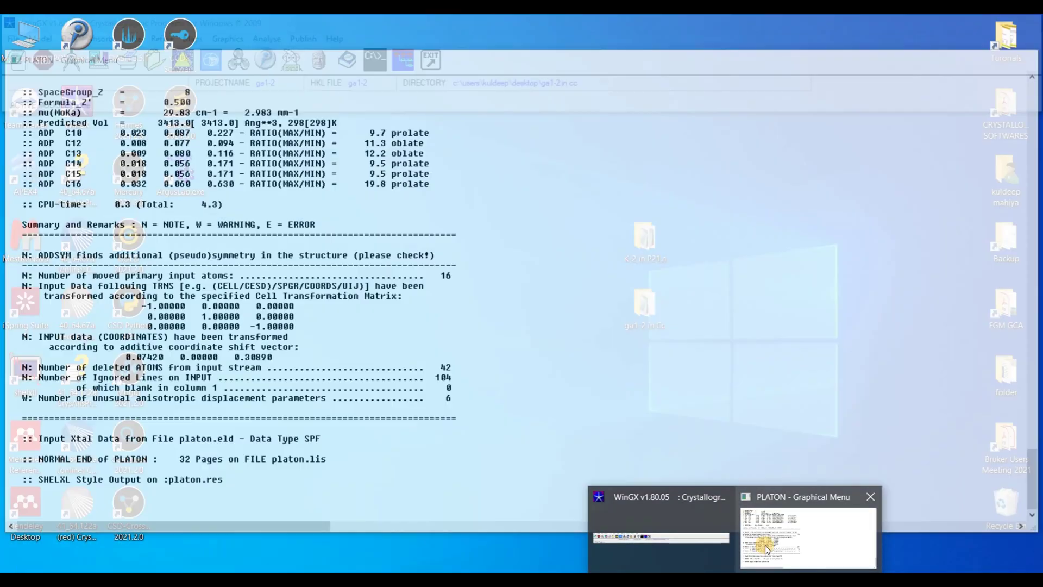
{"action": "left_click", "coordinate": [765, 549]}
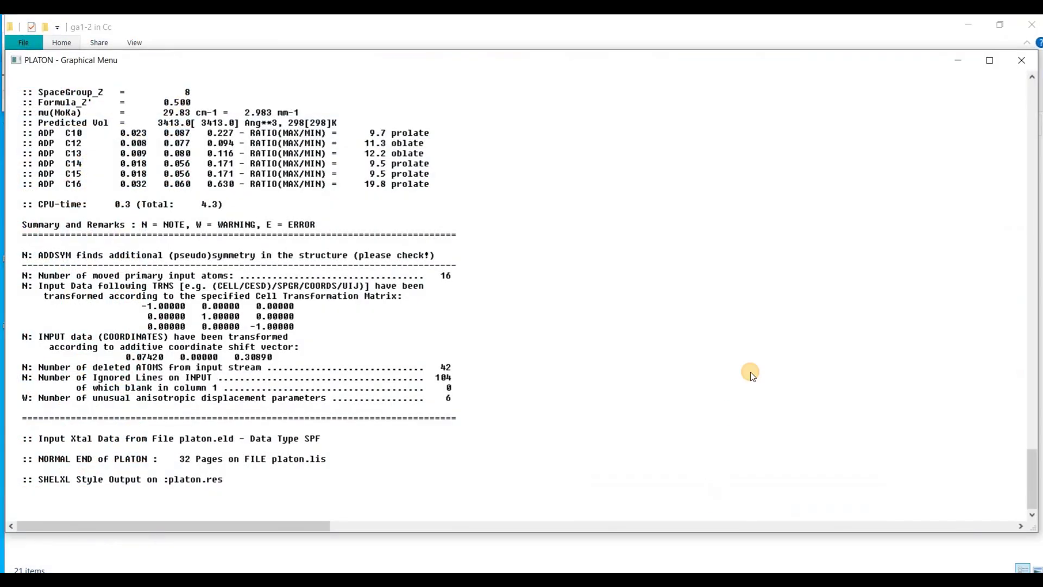
{"action": "left_click", "coordinate": [1024, 61]}
{"action": "left_click", "coordinate": [744, 549]}
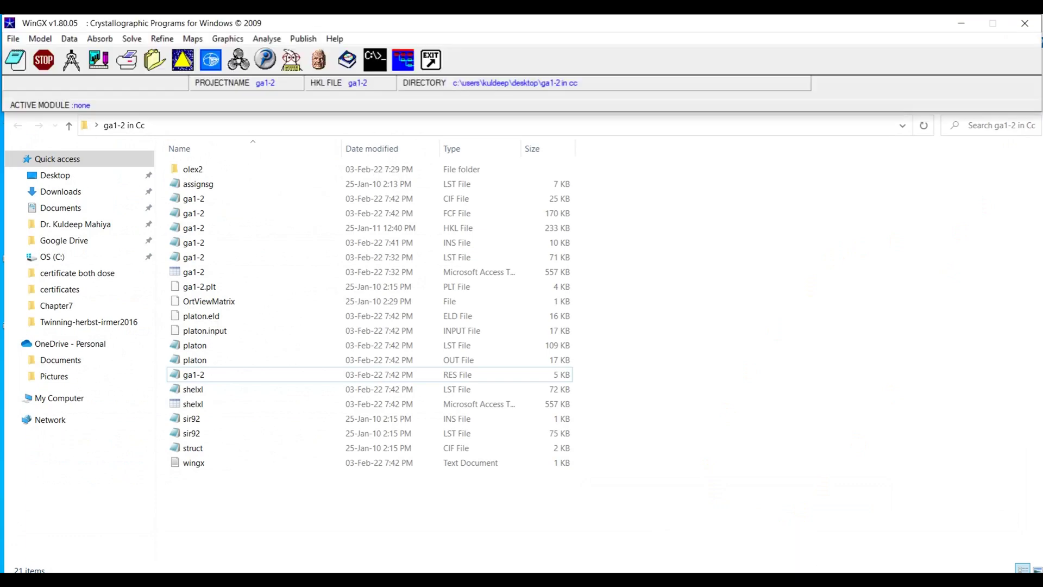
- Open the new ga1-2.res in the text editor, save it as the INS file, and exit the editor
{"action": "left_click", "coordinate": [163, 39]}
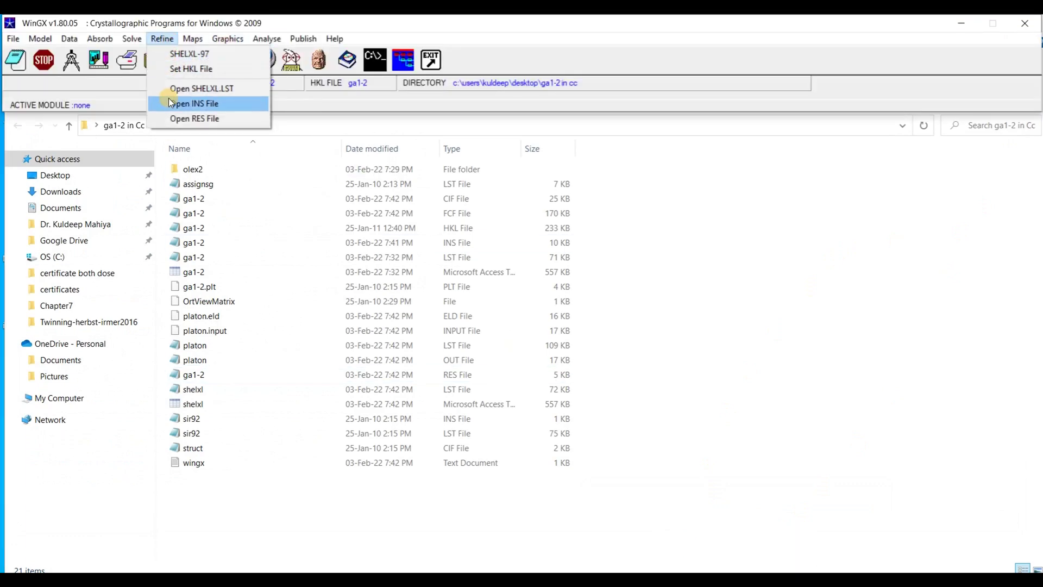
{"action": "left_click", "coordinate": [211, 118]}
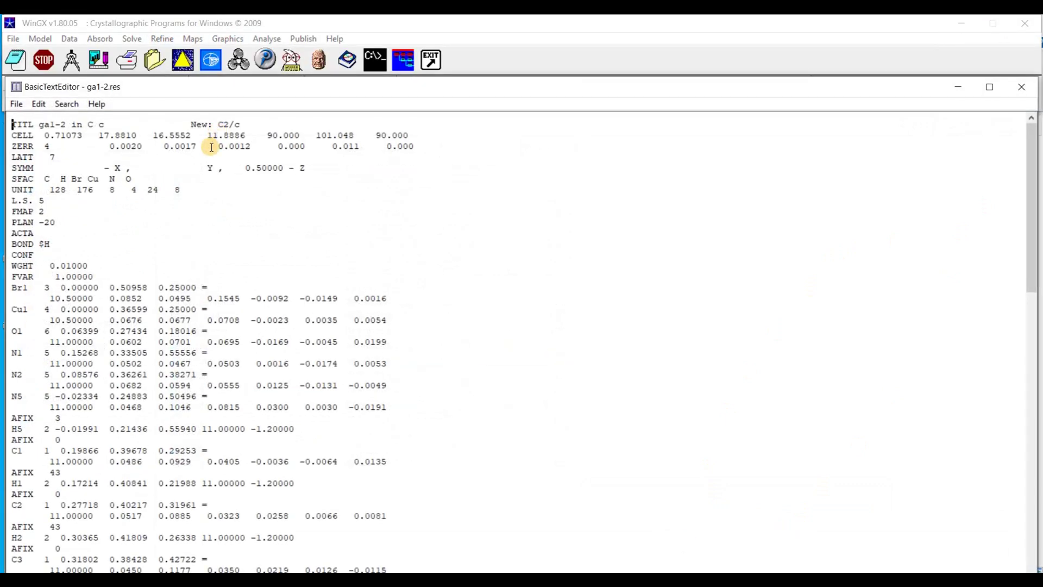
{"action": "left_click", "coordinate": [16, 104]}
{"action": "left_click", "coordinate": [57, 180]}
{"action": "left_click", "coordinate": [16, 106]}
{"action": "left_click", "coordinate": [39, 228]}
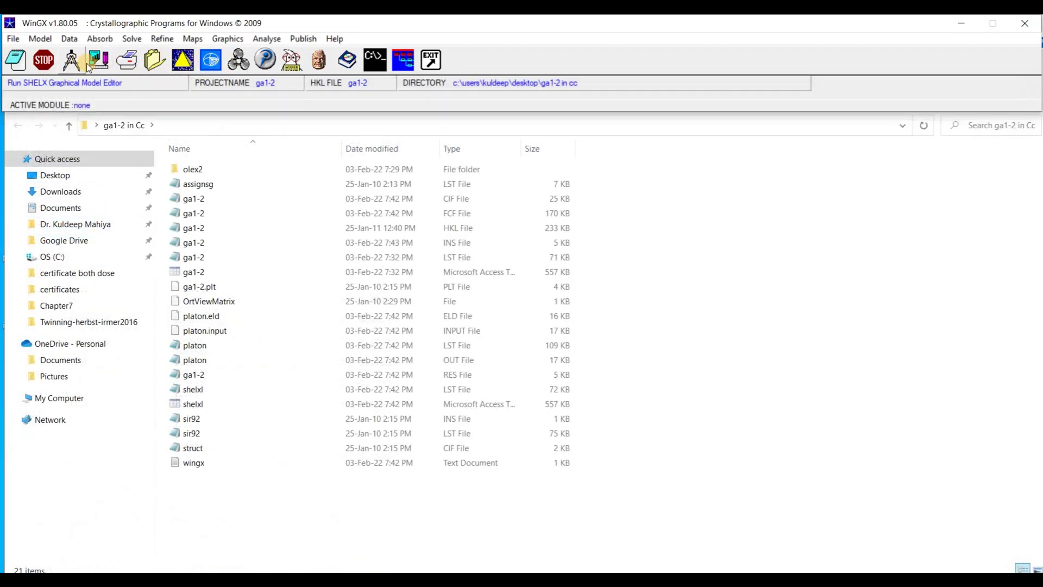
- Refine the transformed C2/c ga1-2 structure with SHELXL-97 and close the refinement output
{"action": "left_click", "coordinate": [168, 39]}
{"action": "left_click", "coordinate": [180, 57]}
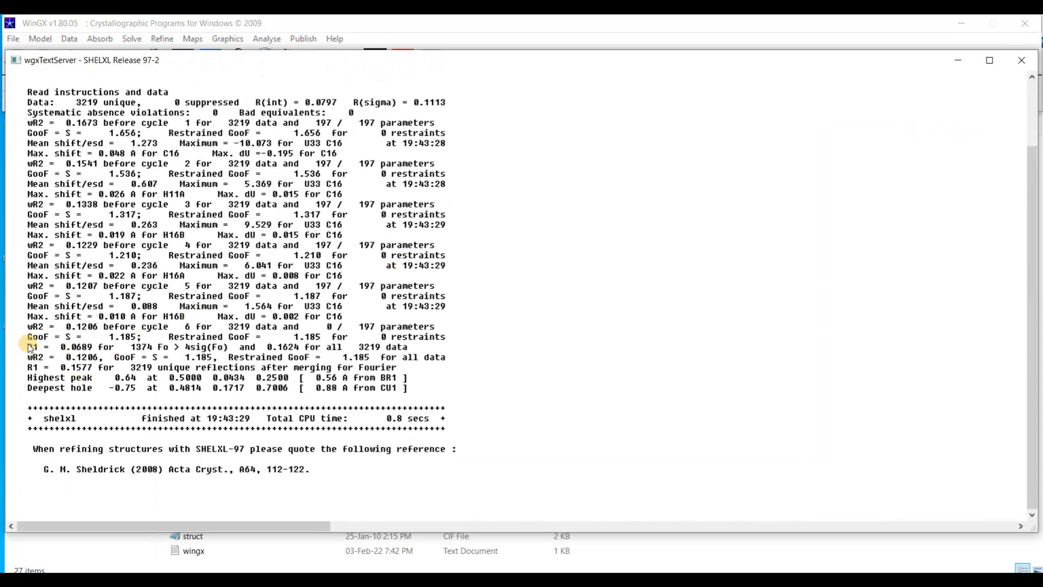
{"action": "left_click", "coordinate": [1021, 60]}
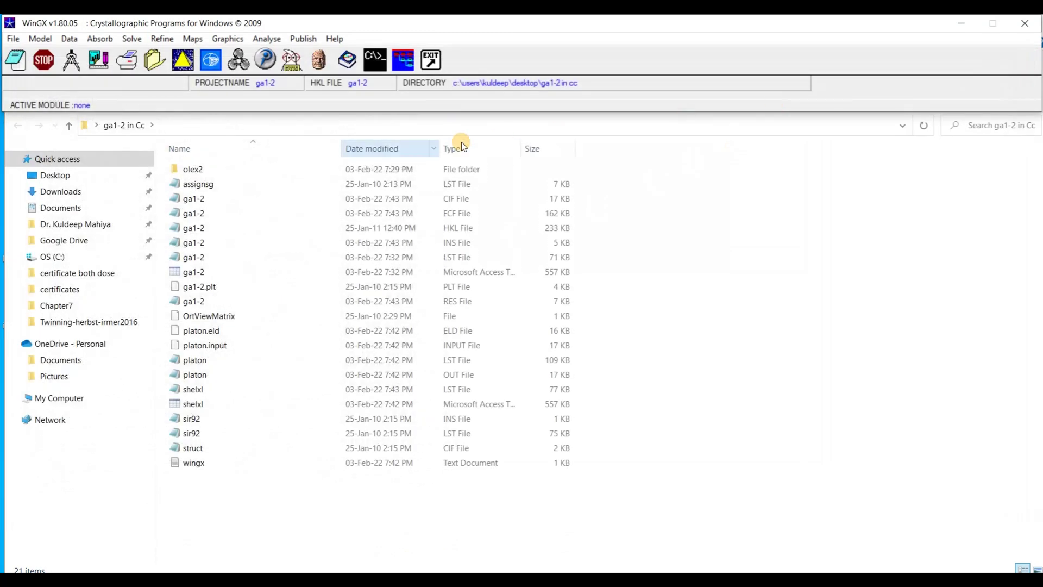
- Inspect the C2/c model in SXGRAPH, save it as the INS file, and close the graphical editor
{"action": "left_click", "coordinate": [75, 66]}
{"action": "left_click_drag", "start_coordinate": [380, 249], "coordinate": [321, 305]}
{"action": "left_click", "coordinate": [701, 406]}
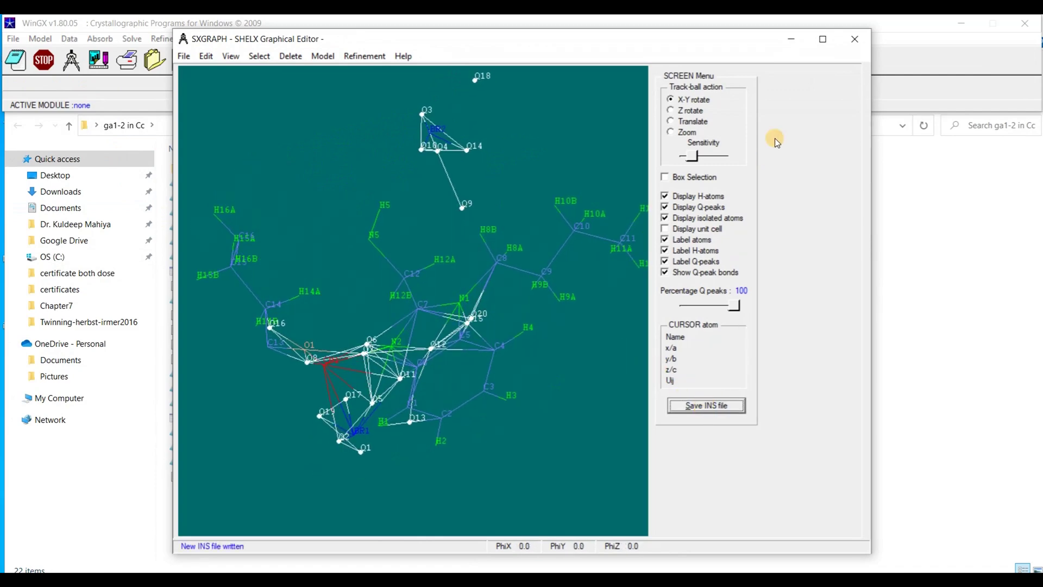
{"action": "left_click", "coordinate": [855, 39]}
- Refine ga1-2 again with SHELXL-97 from the INS file saved in SXGRAPH, and close the output
{"action": "left_click", "coordinate": [161, 39]}
{"action": "left_click", "coordinate": [182, 56]}
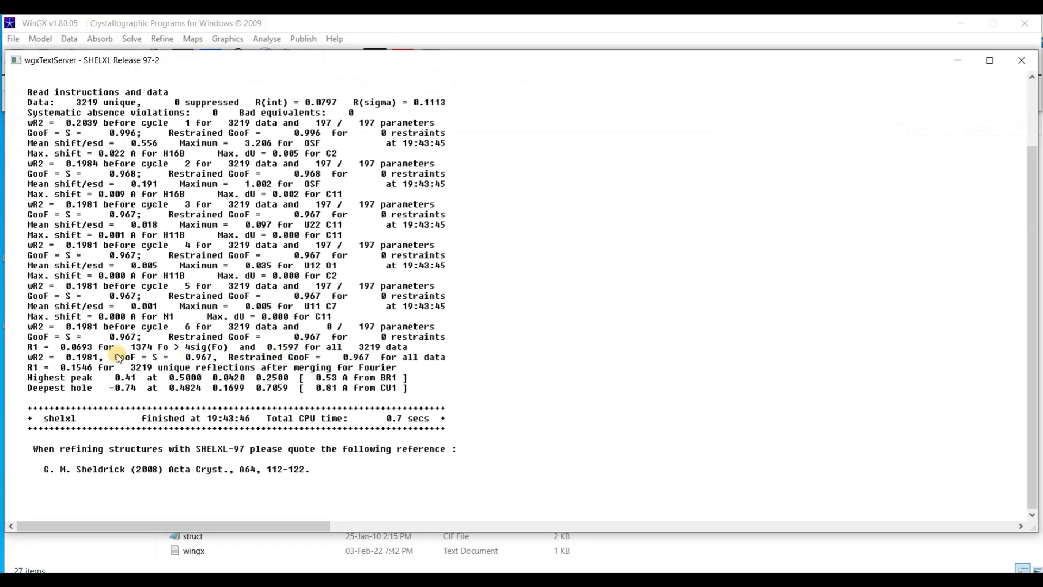
{"action": "left_click", "coordinate": [1021, 60]}
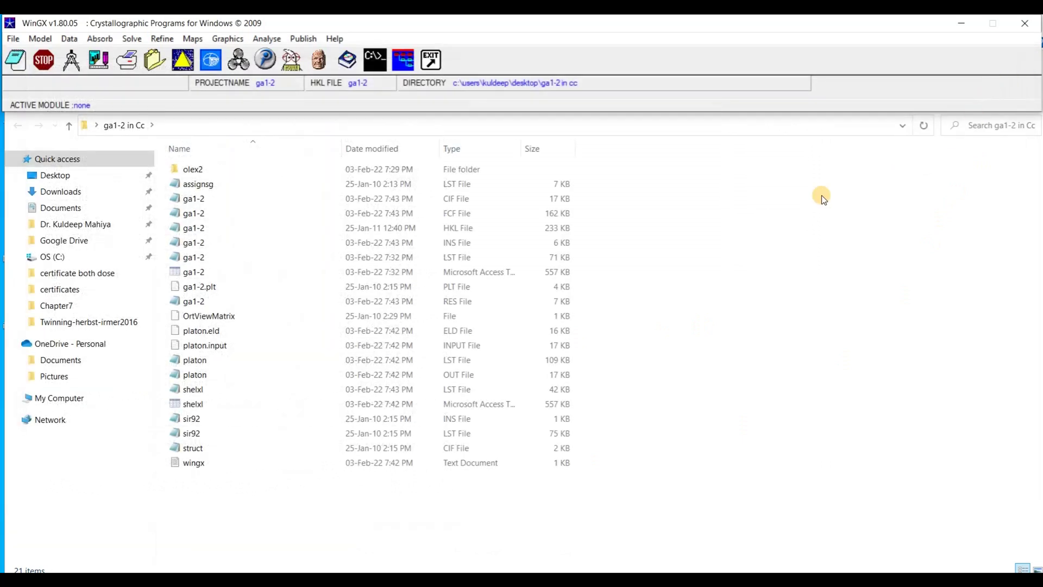
- Minimise WinGX, switch to Olex2, and load the ga1-2 INS file from the "ga1-2 in Cc" folder
{"action": "left_click", "coordinate": [713, 282]}
{"action": "left_click", "coordinate": [1000, 25]}
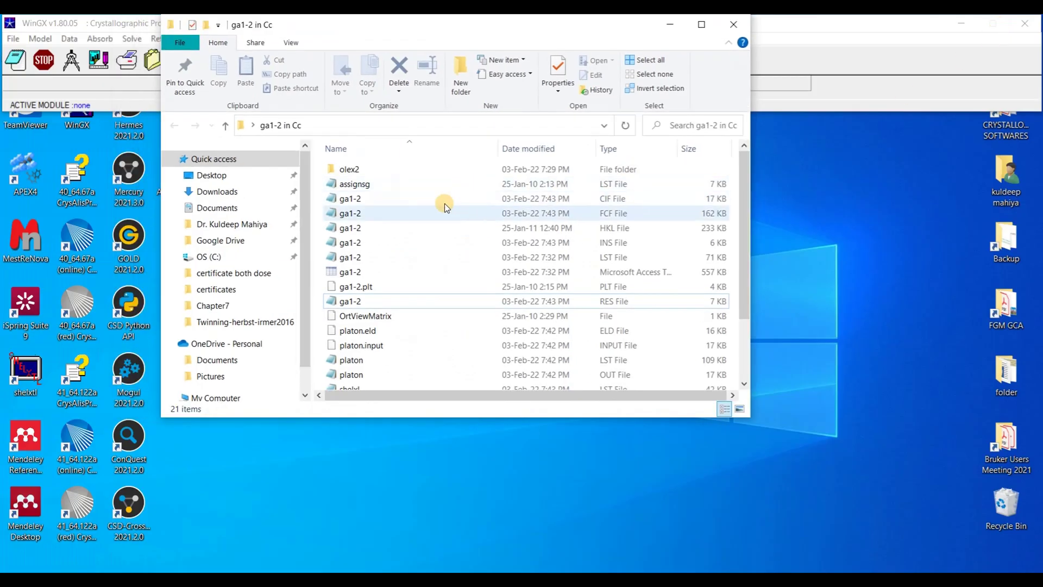
{"action": "left_click", "coordinate": [976, 21]}
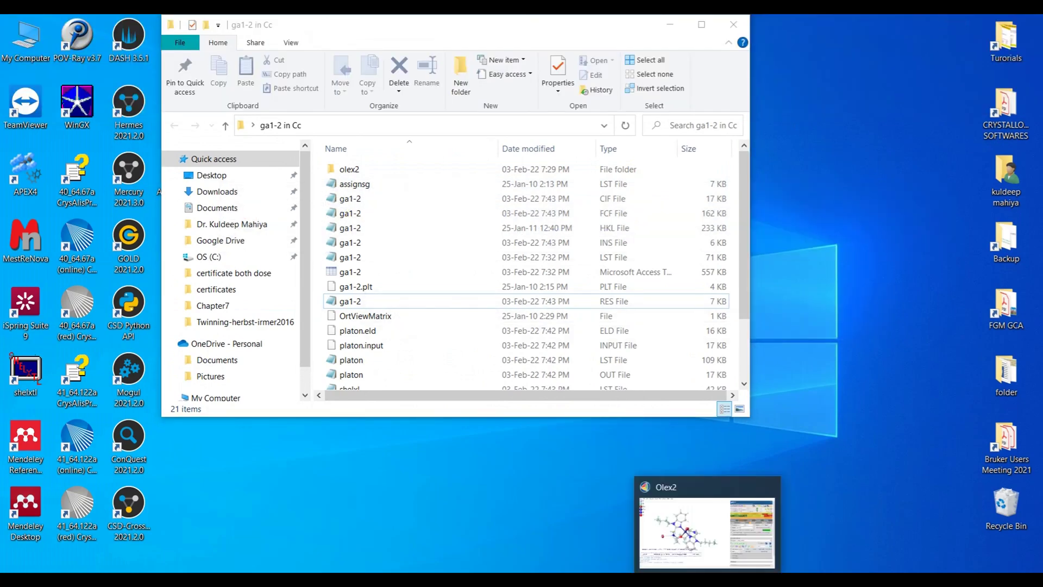
{"action": "left_click", "coordinate": [583, 567]}
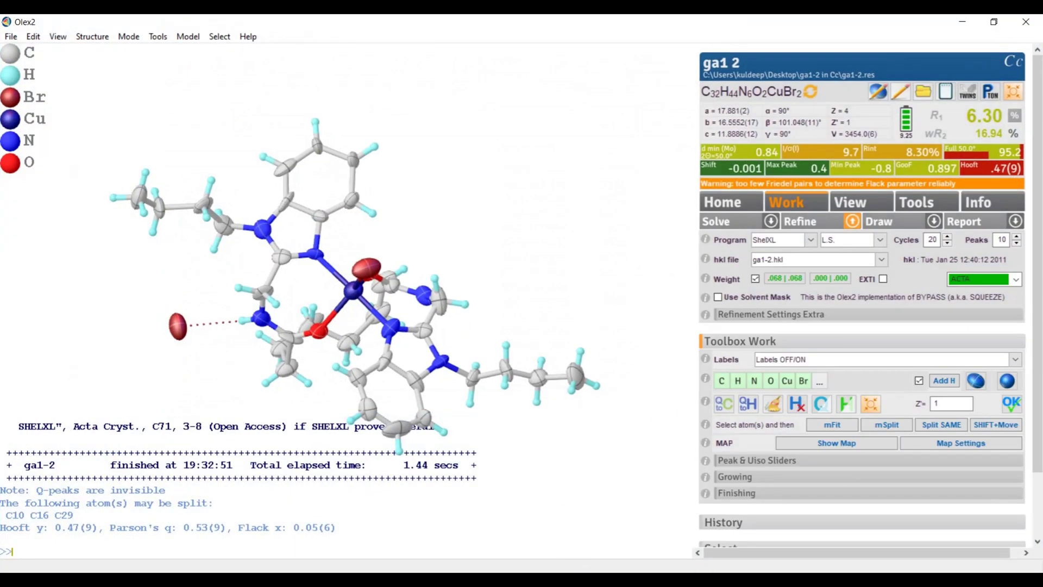
{"action": "mouse_move", "coordinate": [208, 579]}
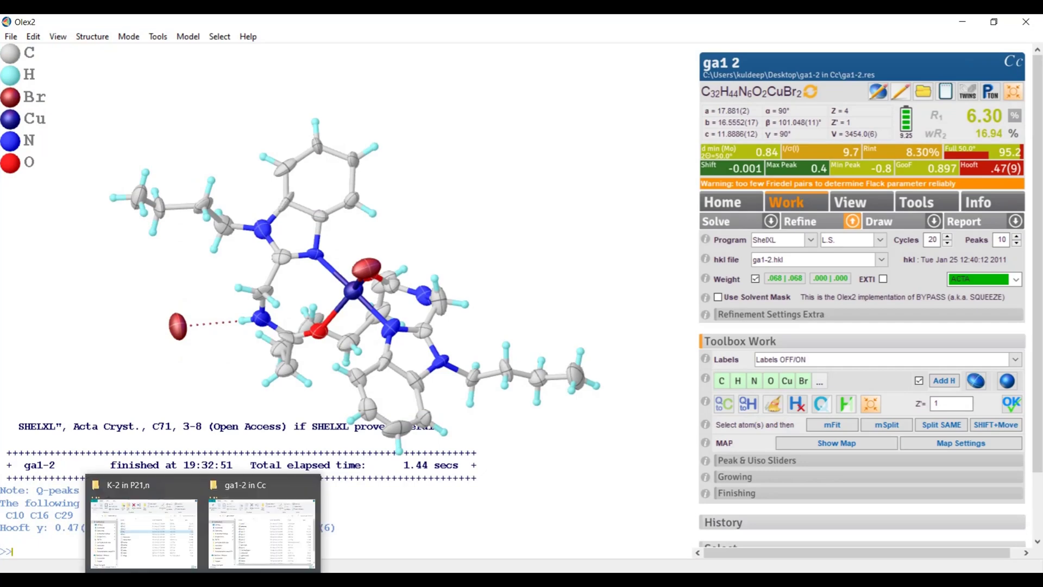
{"action": "left_click", "coordinate": [259, 530]}
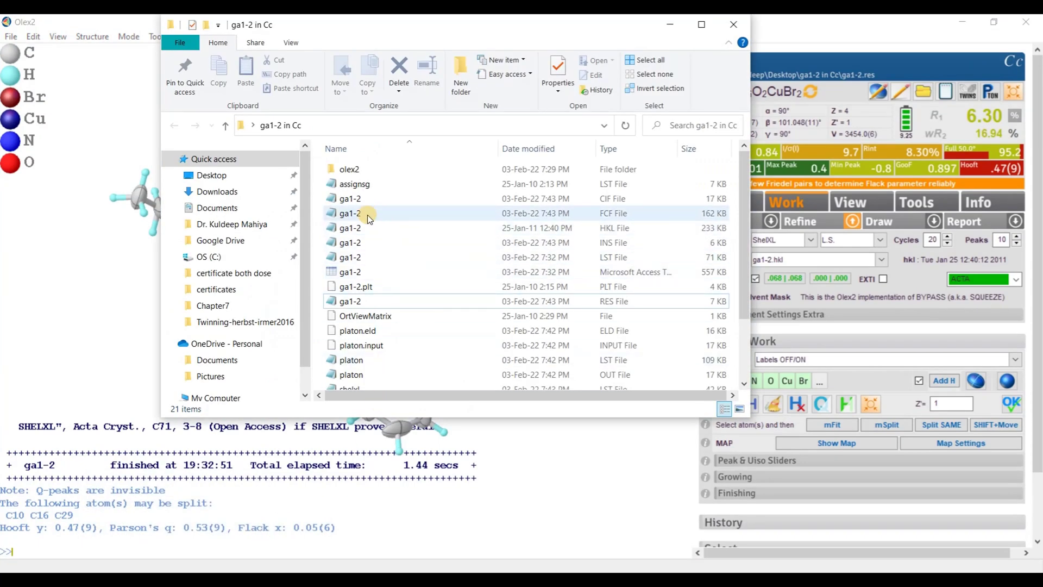
{"action": "left_click", "coordinate": [617, 245]}
{"action": "left_click_drag", "start_coordinate": [359, 246], "coordinate": [119, 363]}
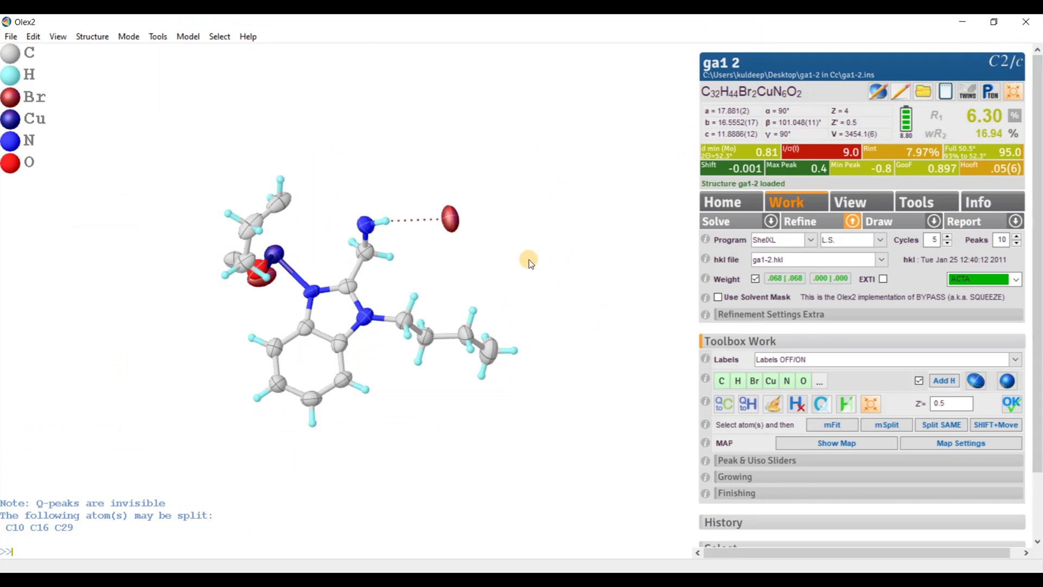
- Refine the C2/c structure repeatedly with ShelXL in 5 least-squares cycles, and check the Fobs vs Fcalc plot
{"action": "left_click_drag", "start_coordinate": [530, 257], "coordinate": [510, 350]}
{"action": "left_click", "coordinate": [812, 222]}
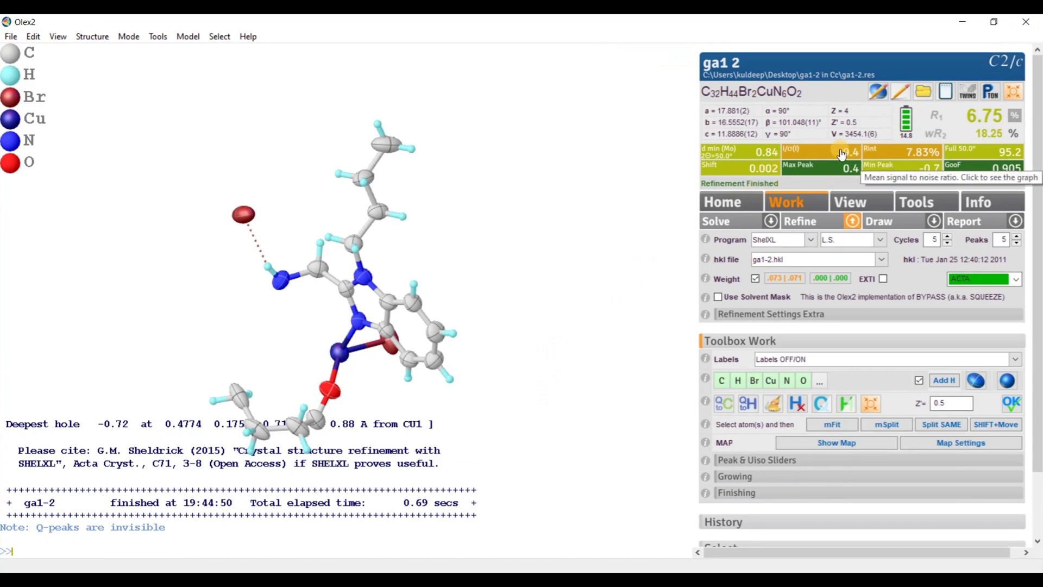
{"action": "left_click", "coordinate": [805, 233]}
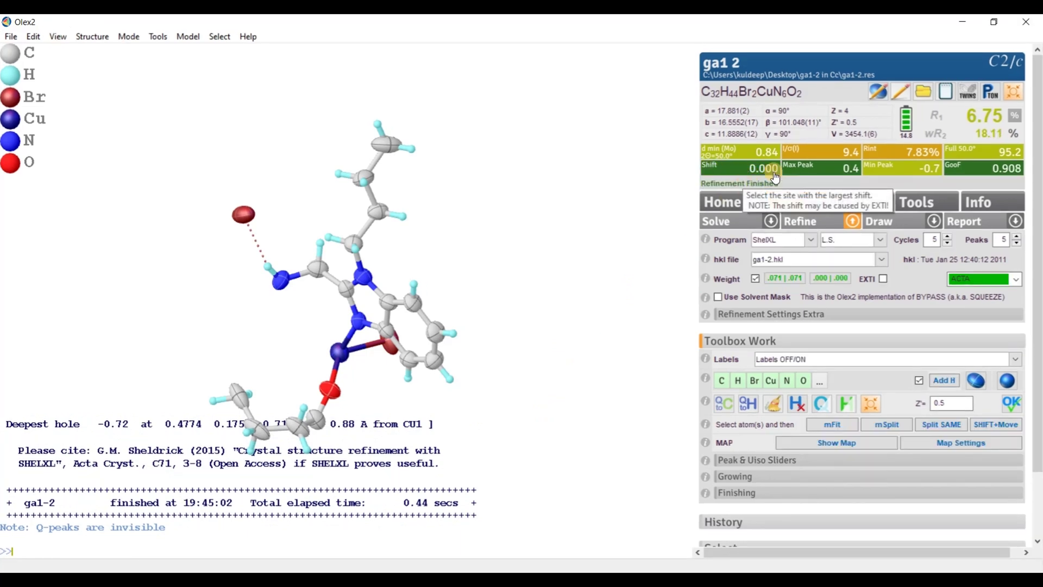
{"action": "left_click", "coordinate": [1013, 116]}
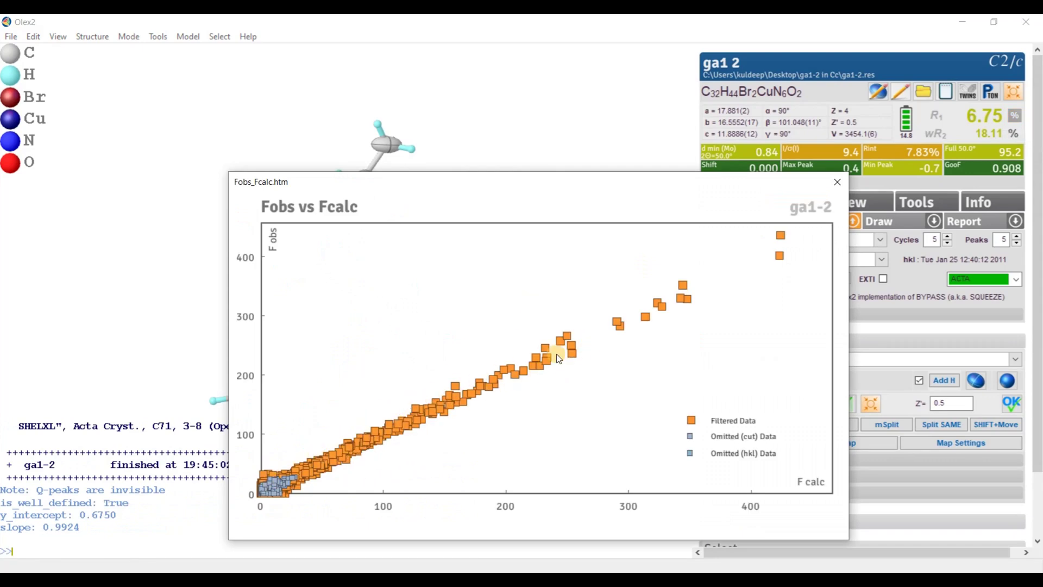
{"action": "left_click", "coordinate": [837, 181]}
- Grow the asymmetric unit of ga1-2 into the complete copper complex and inspect it from different directions
{"action": "left_click_drag", "start_coordinate": [500, 282], "coordinate": [553, 338]}
{"action": "left_click_drag", "start_coordinate": [458, 401], "coordinate": [374, 352]}
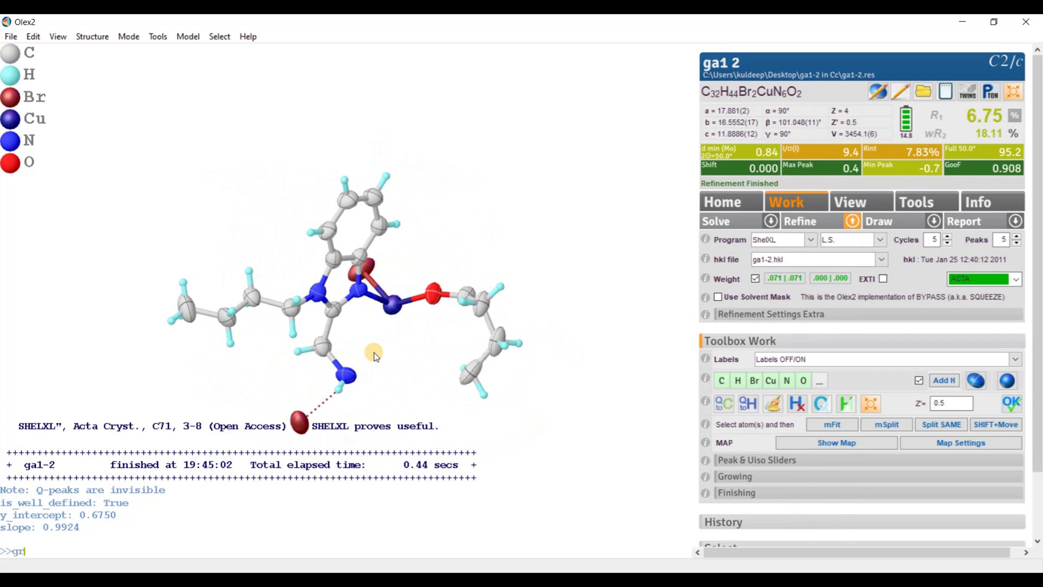
{"action": "key", "text": "Return"}
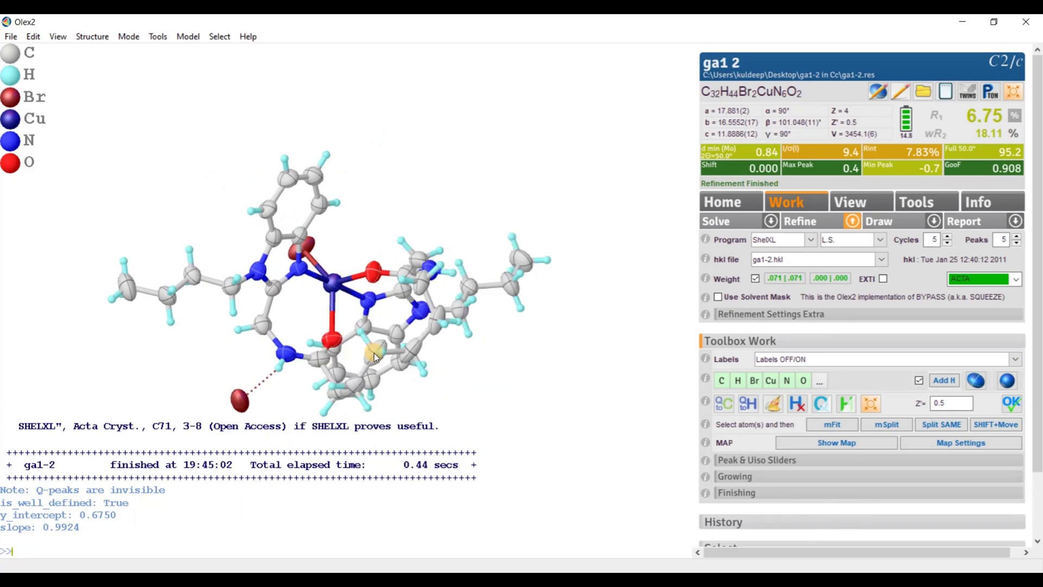
{"action": "left_click_drag", "start_coordinate": [471, 209], "coordinate": [486, 483]}
- Switch to Mercury, close the symmetry elements settings, and open the updated ga1-2 CIF file from "ga1-2 in Cc"
{"action": "left_click", "coordinate": [739, 569]}
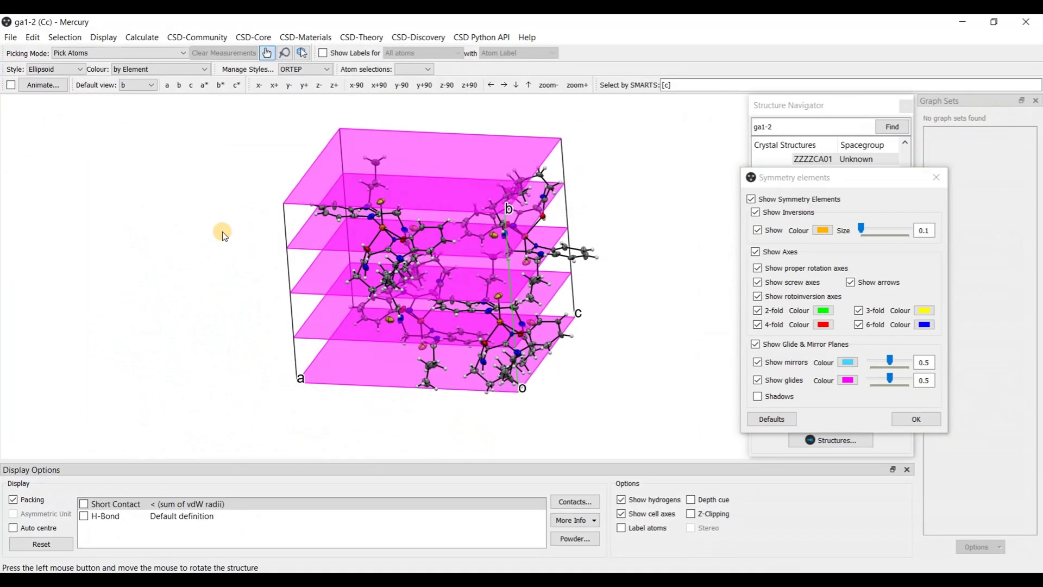
{"action": "left_click", "coordinate": [936, 177]}
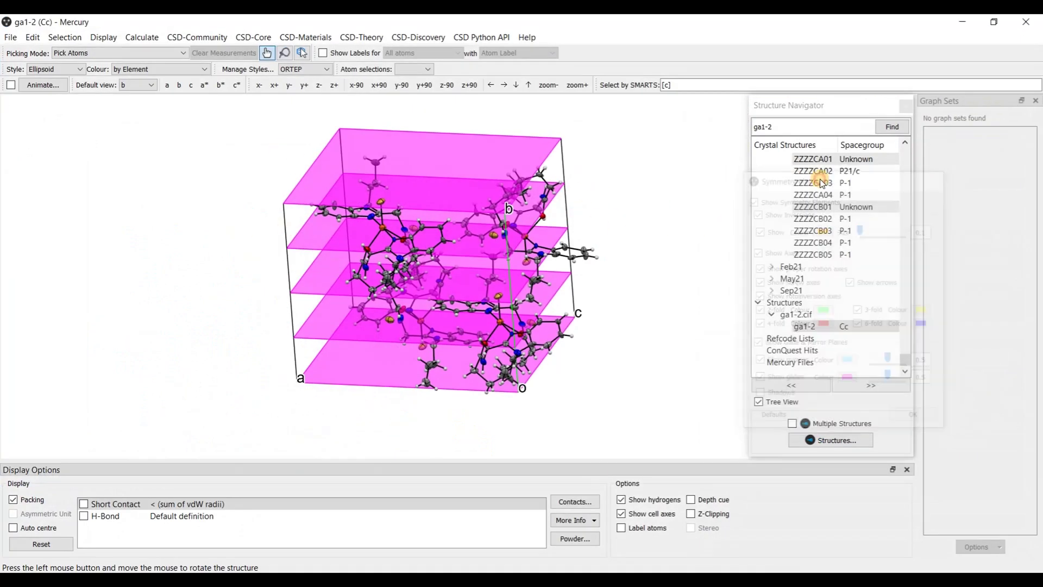
{"action": "left_click", "coordinate": [11, 38]}
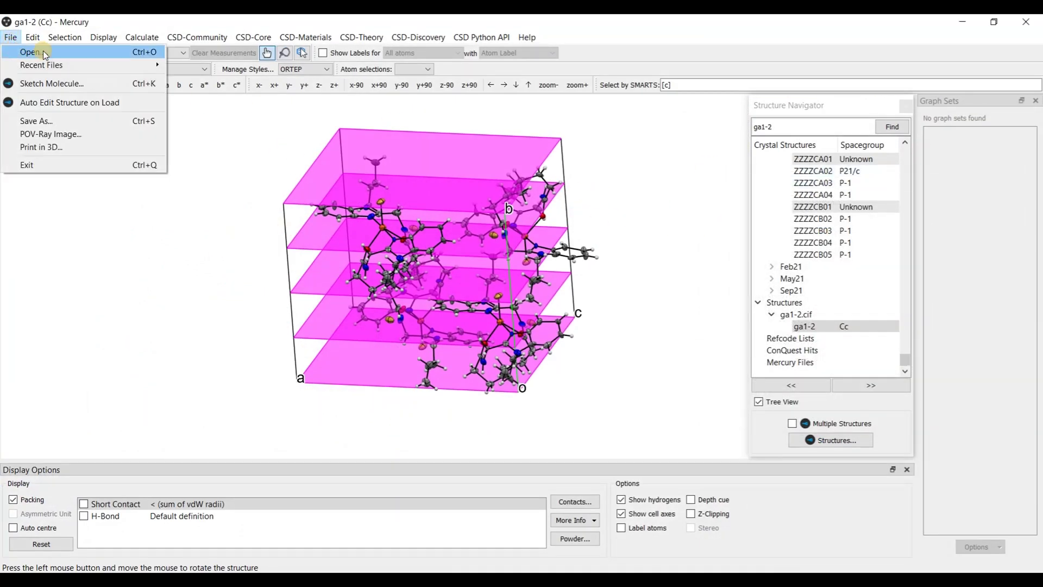
{"action": "left_click", "coordinate": [45, 54]}
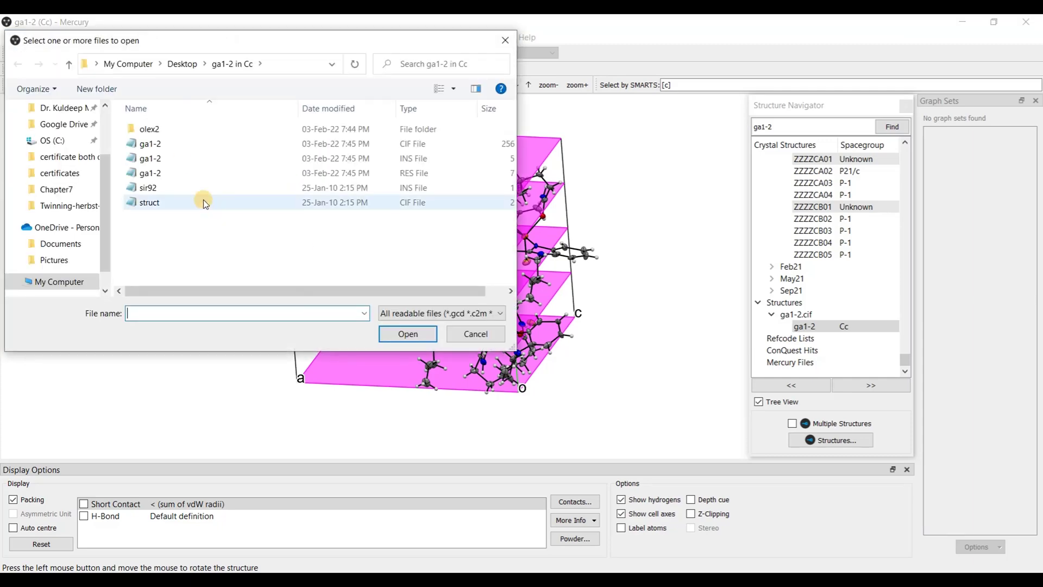
{"action": "left_click", "coordinate": [412, 146]}
{"action": "left_click", "coordinate": [409, 334]}
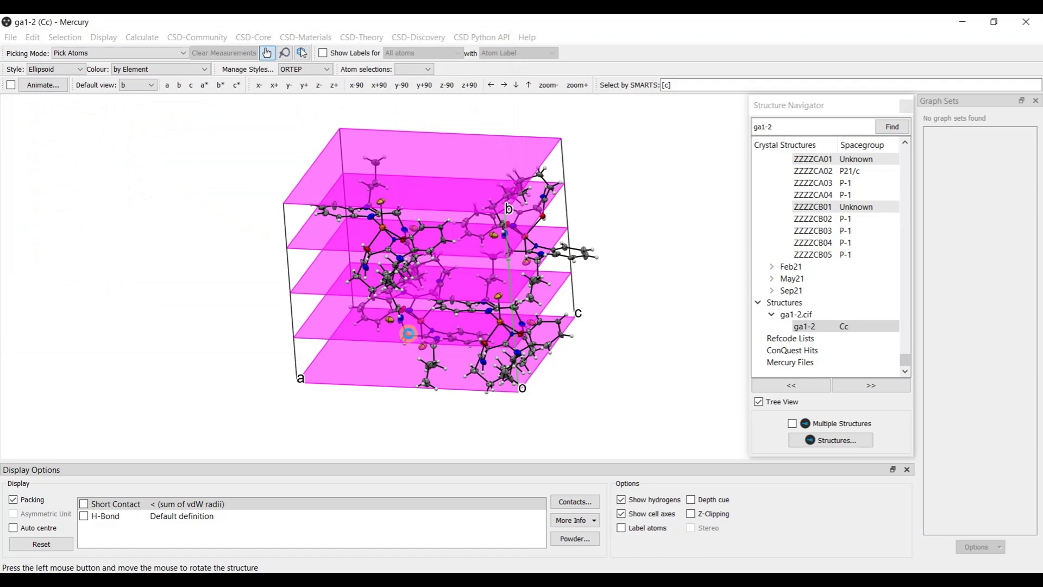
- Display the symmetry elements of the packed C2/c ga1-2 structure and examine the glide planes and axes from different directions
{"action": "left_click_drag", "start_coordinate": [603, 227], "coordinate": [350, 334]}
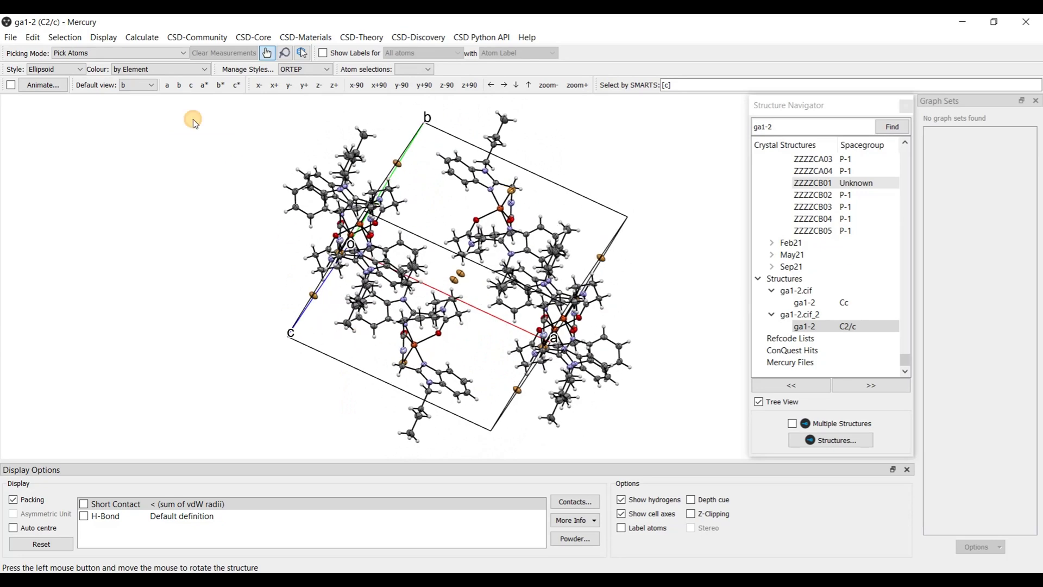
{"action": "left_click", "coordinate": [103, 37]}
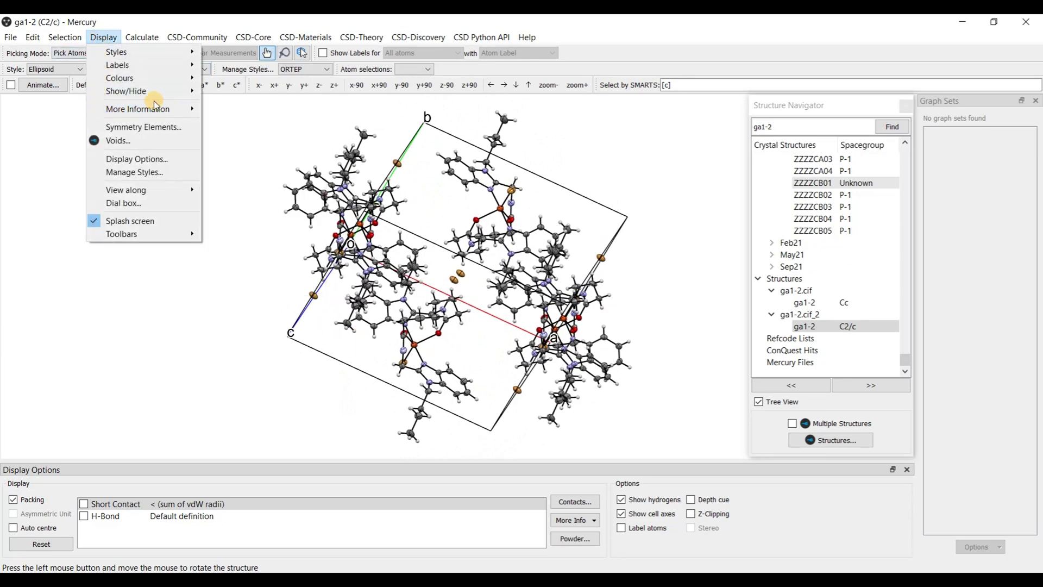
{"action": "left_click", "coordinate": [164, 128]}
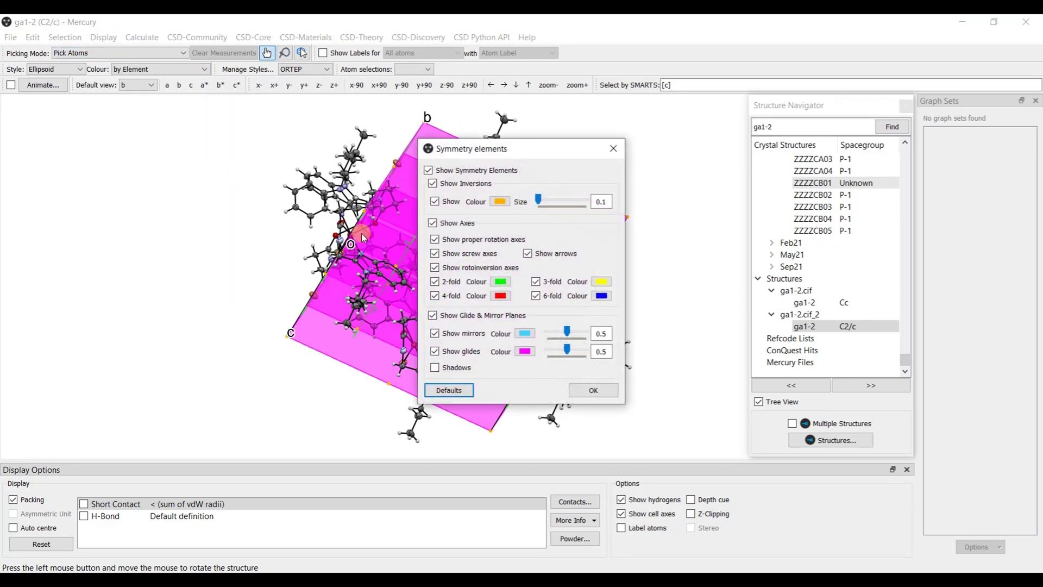
{"action": "left_click_drag", "start_coordinate": [526, 150], "coordinate": [876, 171]}
{"action": "left_click", "coordinate": [650, 249]}
{"action": "left_click_drag", "start_coordinate": [649, 249], "coordinate": [491, 428]}
{"action": "left_click_drag", "start_coordinate": [502, 301], "coordinate": [560, 361]}
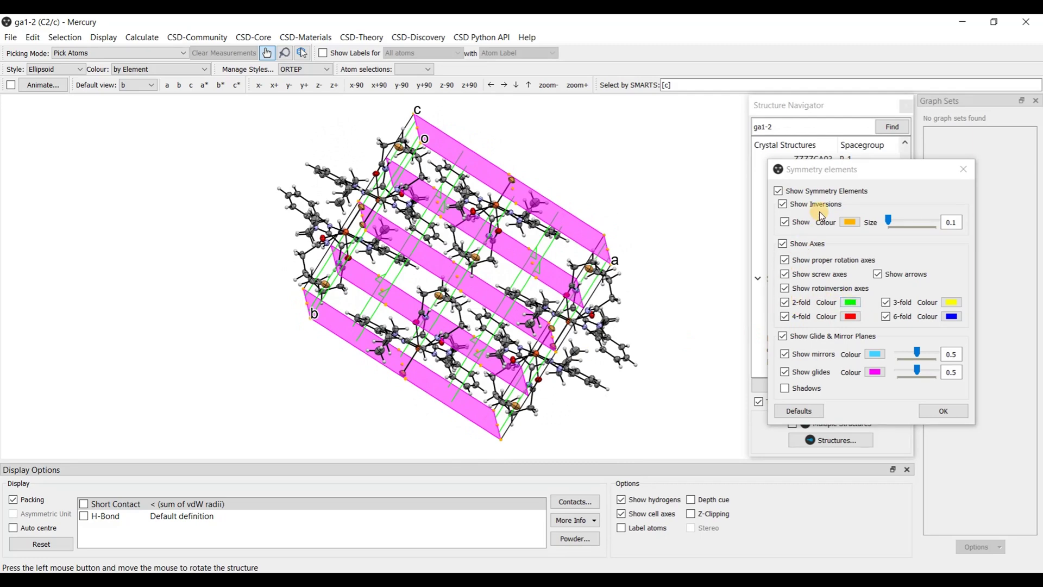
{"action": "left_click_drag", "start_coordinate": [636, 219], "coordinate": [572, 281]}
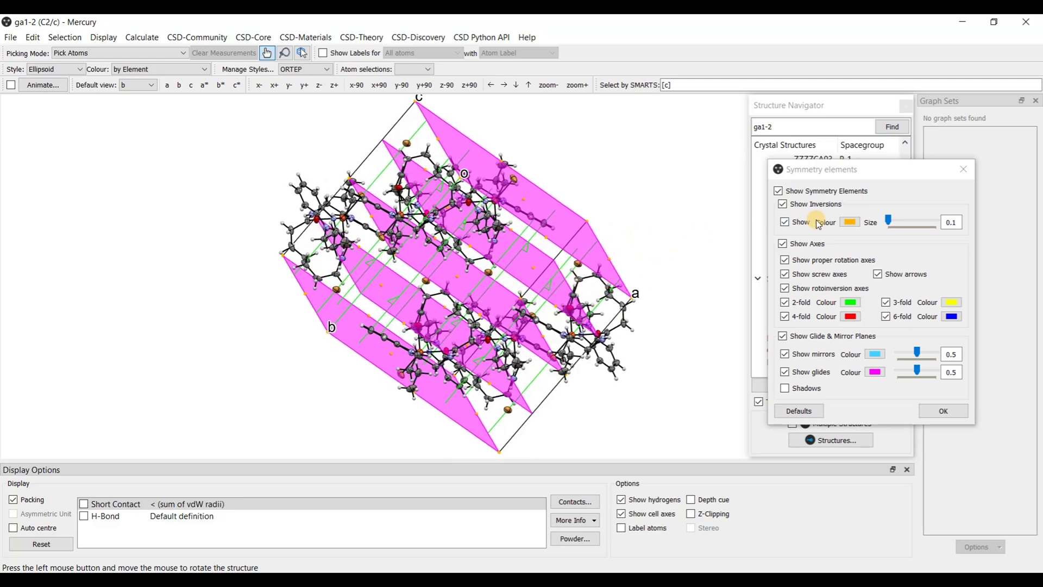
- Enlarge the inversion centre markers to size 0.45 and inspect their arrangement in the C2/c unit cell from several directions
{"action": "left_click_drag", "start_coordinate": [890, 223], "coordinate": [905, 221]}
{"action": "left_click", "coordinate": [638, 223]}
{"action": "left_click_drag", "start_coordinate": [637, 223], "coordinate": [588, 240]}
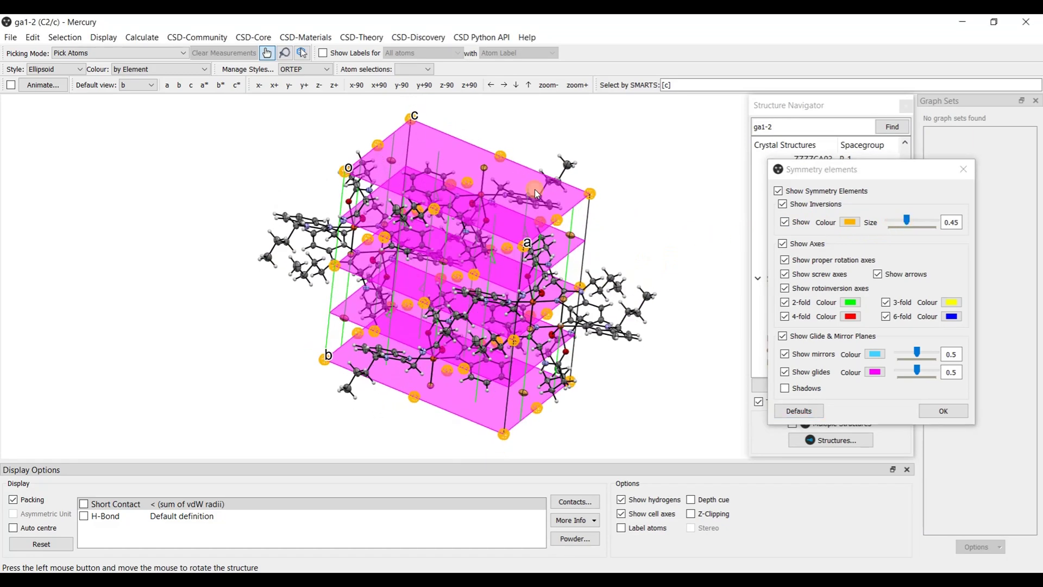
{"action": "left_click_drag", "start_coordinate": [535, 191], "coordinate": [585, 217]}
{"action": "left_click_drag", "start_coordinate": [508, 233], "coordinate": [450, 256]}
{"action": "left_click_drag", "start_coordinate": [672, 252], "coordinate": [699, 298]}
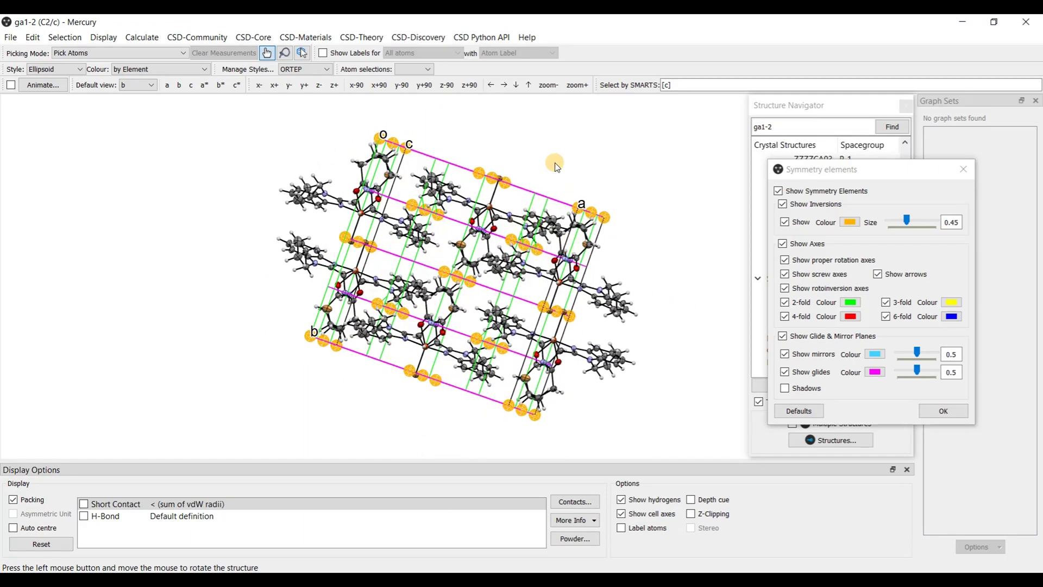
{"action": "left_click_drag", "start_coordinate": [555, 160], "coordinate": [324, 185]}
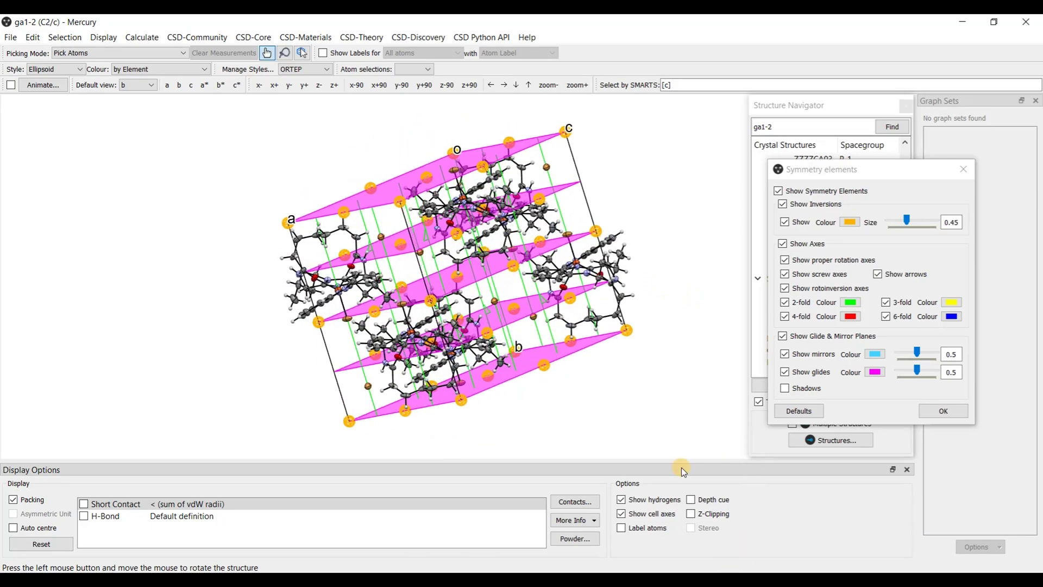